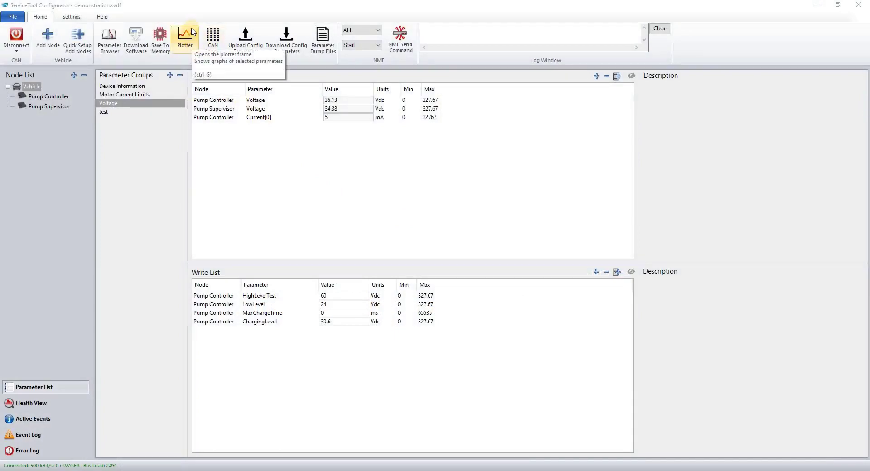
# Open the Plotter and arrange it alongside the main configurator window, shrinking the main window and enlarging the Plotter.
pyautogui.click(192, 32)
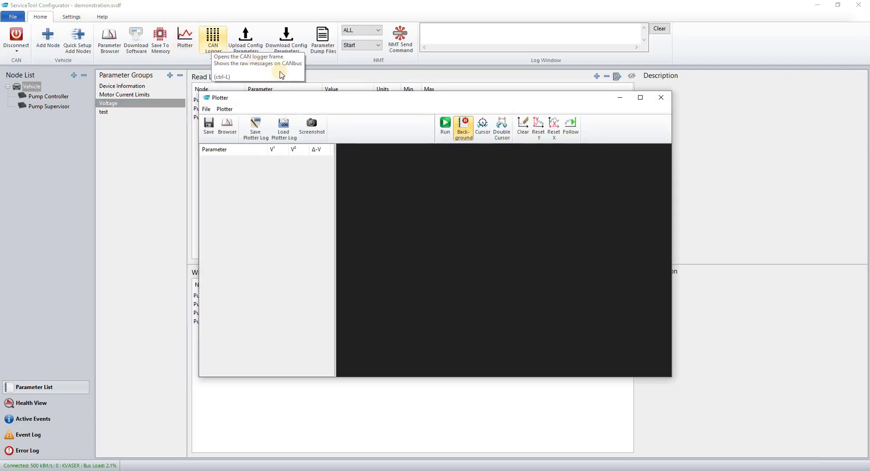
pyautogui.moveTo(321, 97); pyautogui.dragTo(121, 6)
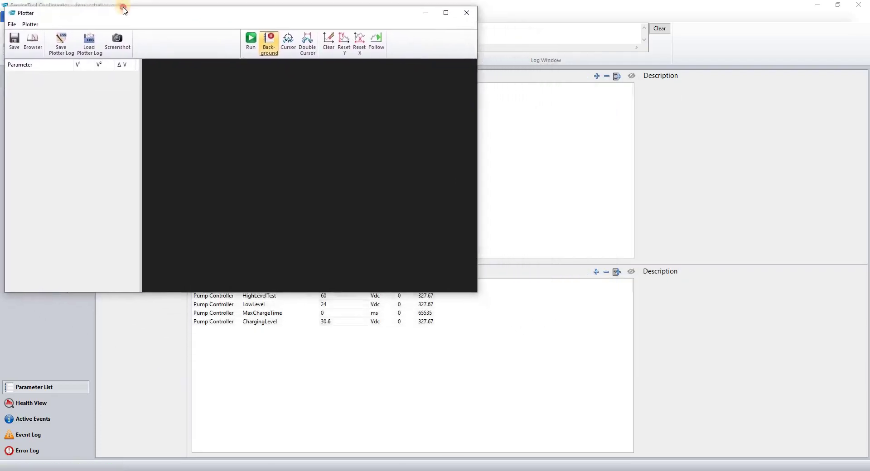
pyautogui.doubleClick(497, 17)
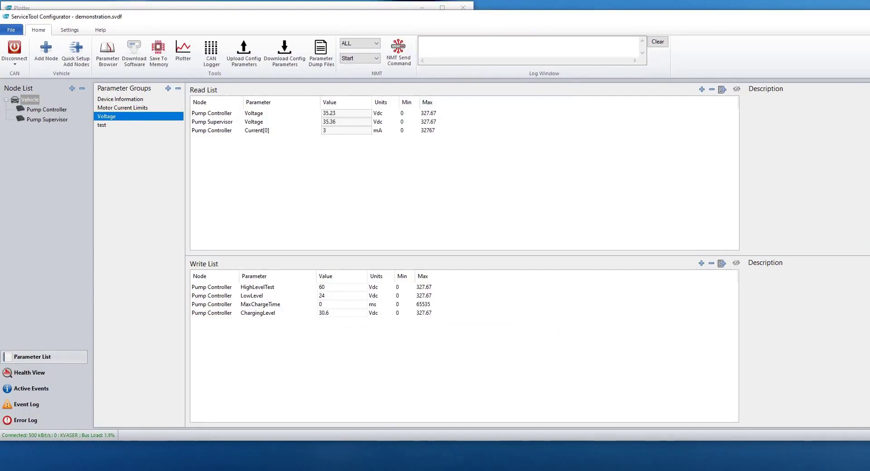
pyautogui.moveTo(868, 438); pyautogui.dragTo(620, 390)
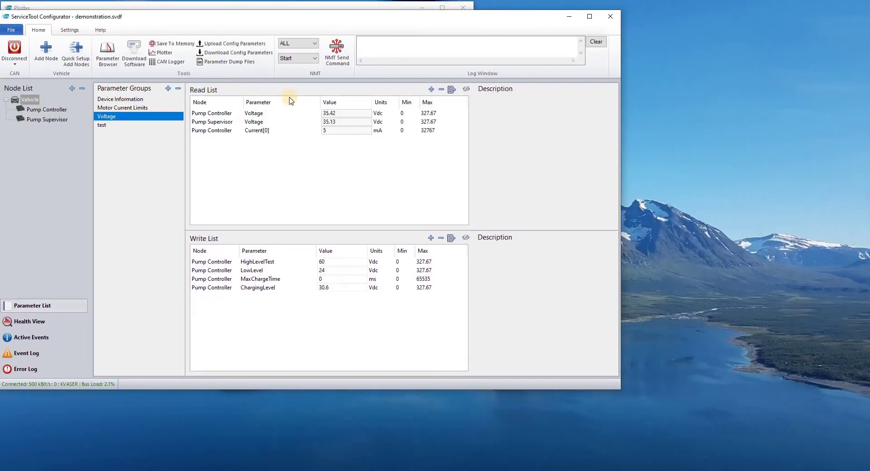
pyautogui.moveTo(193, 22); pyautogui.dragTo(443, 104)
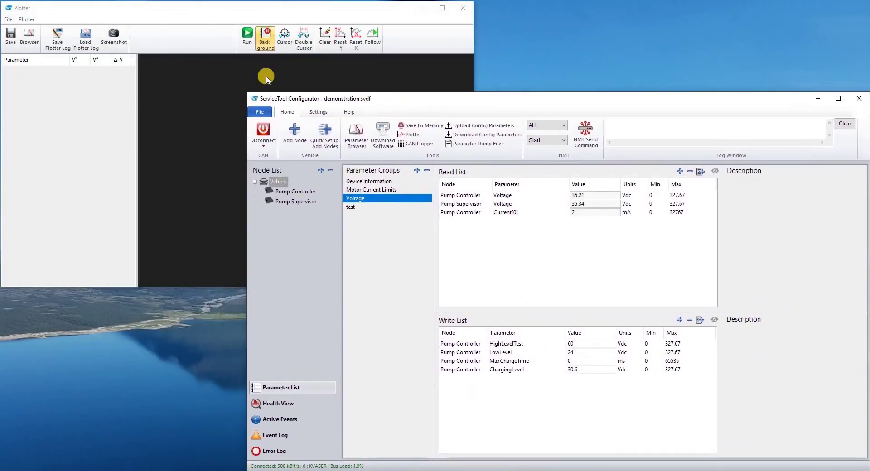
pyautogui.click(198, 21)
pyautogui.moveTo(473, 286); pyautogui.dragTo(553, 327)
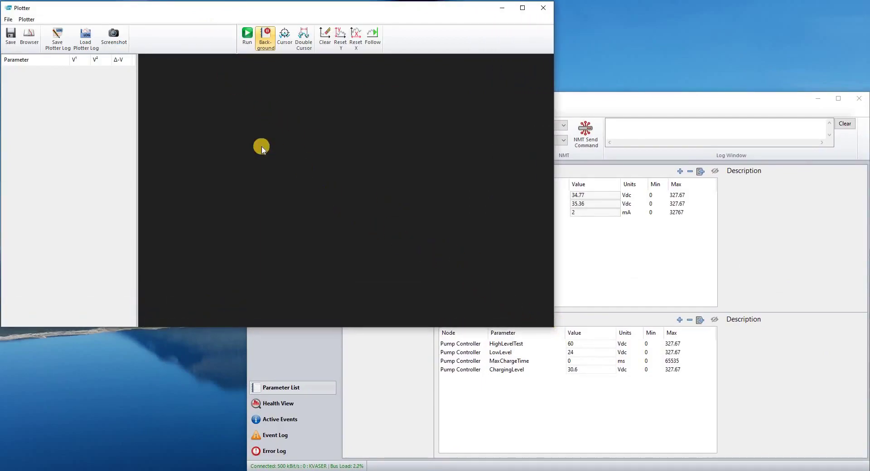
# Add StatusAll and SystemManagerState from the Pump Controller's 0x2001:ApplicationStatus group to the plot using the Parameter Browser.
pyautogui.click(35, 43)
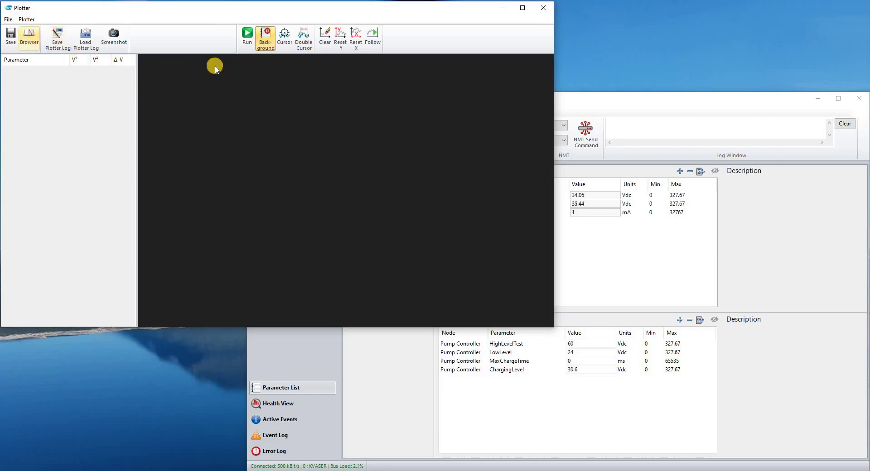
pyautogui.moveTo(385, 25); pyautogui.dragTo(586, 18)
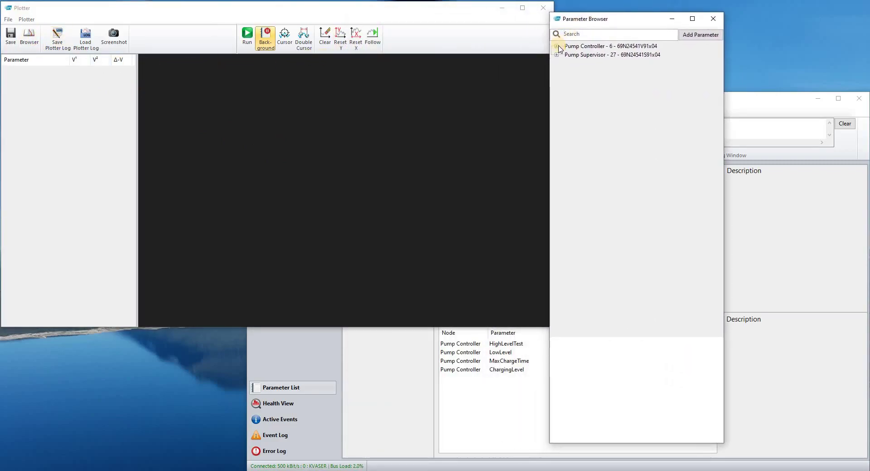
pyautogui.click(557, 47)
pyautogui.scroll(-7, 611, 142)
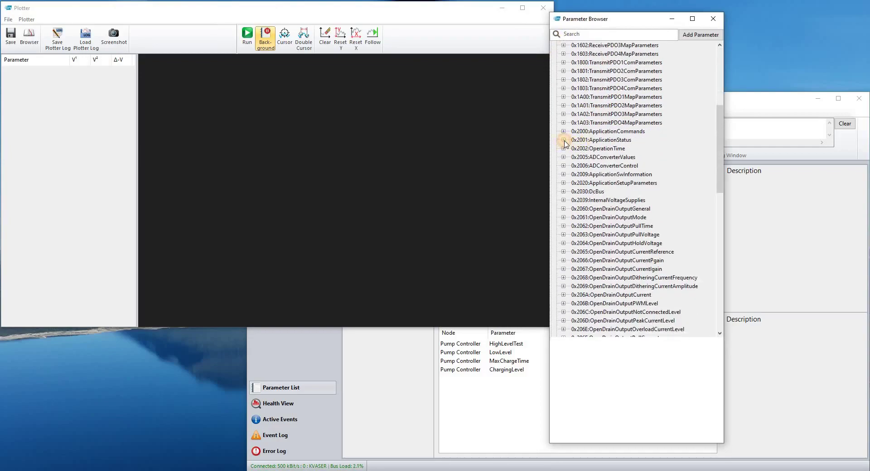
pyautogui.click(564, 140)
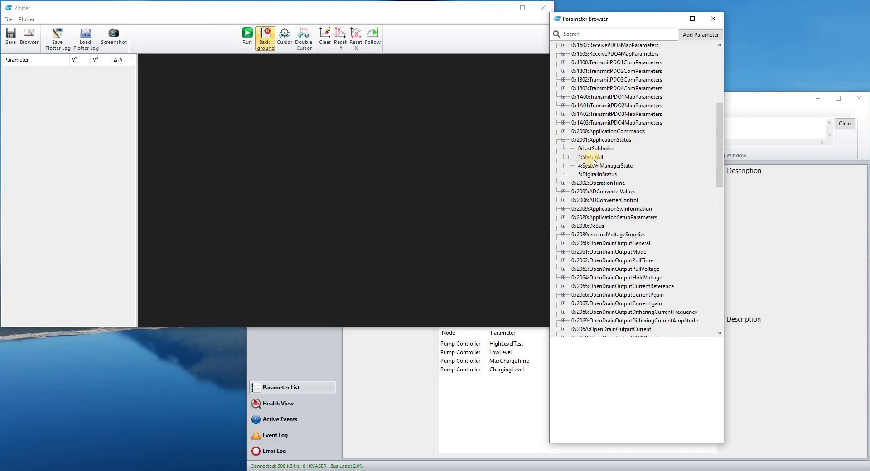
pyautogui.moveTo(593, 161); pyautogui.dragTo(476, 172)
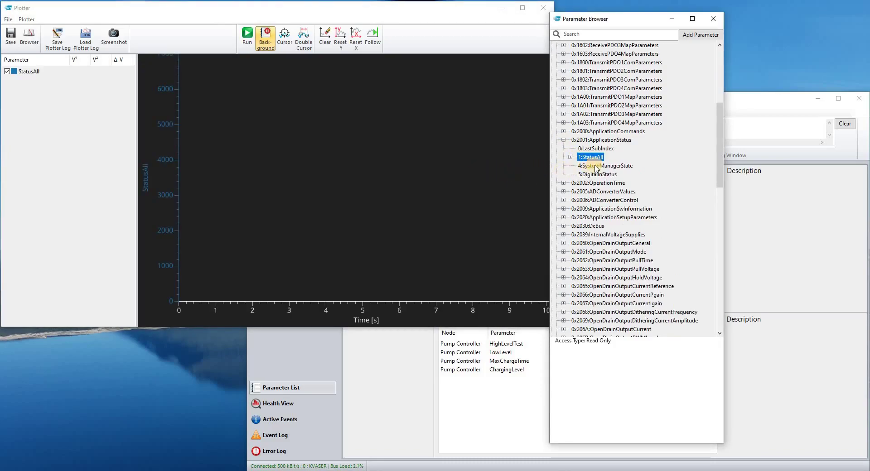
pyautogui.moveTo(603, 168); pyautogui.dragTo(472, 168)
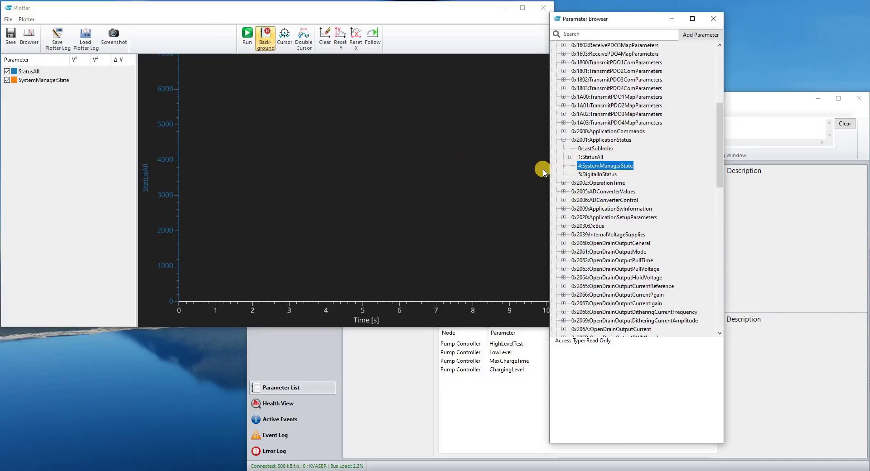
pyautogui.click(563, 140)
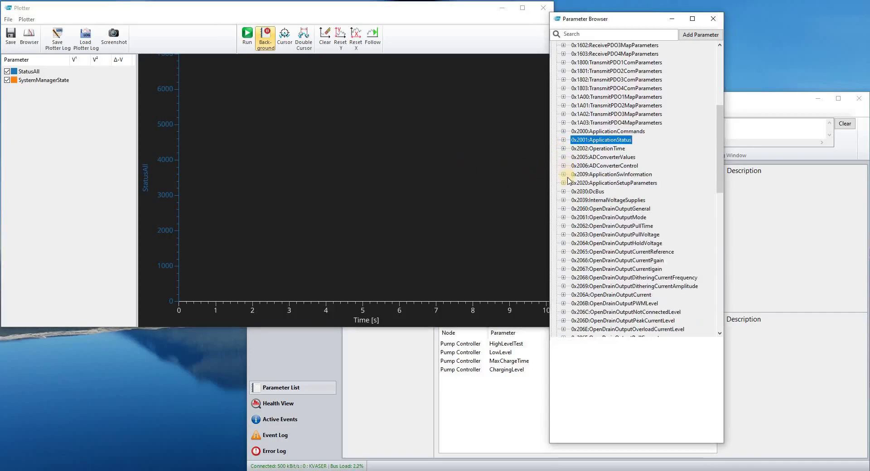
# Add the Voltage parameter from the Pump Controller's 0x2030:DcBus group to the plot and collapse the group.
pyautogui.click(563, 191)
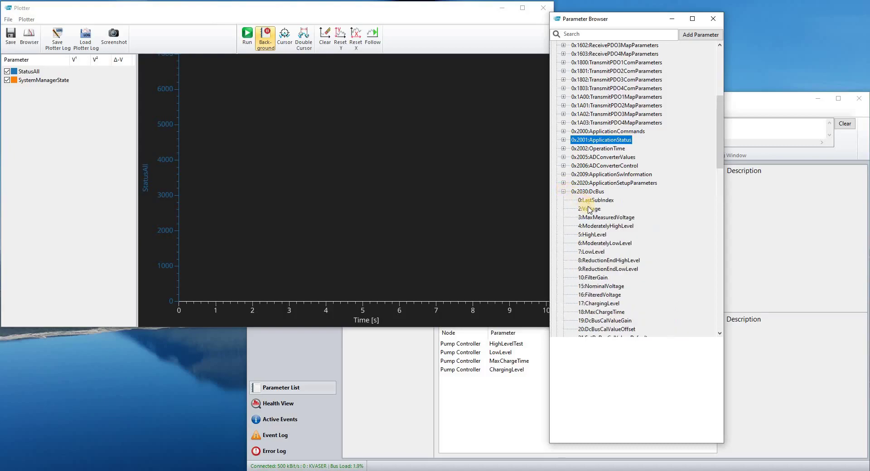
pyautogui.moveTo(563, 213); pyautogui.dragTo(467, 220)
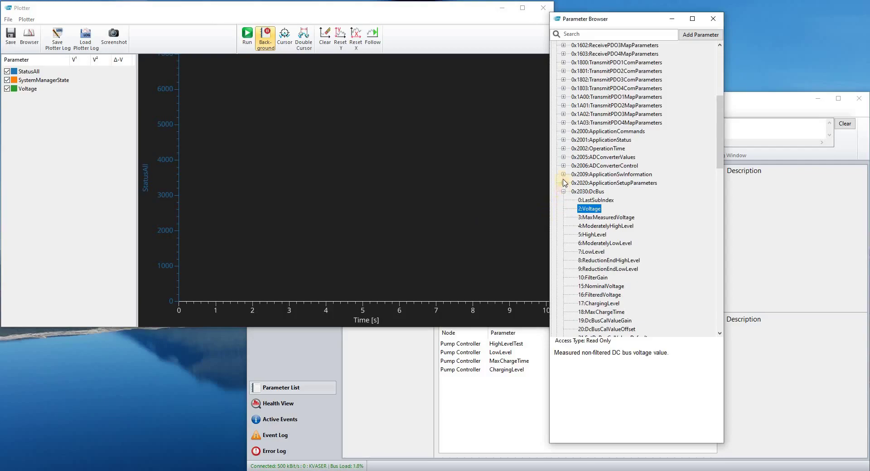
pyautogui.press('Left')
pyautogui.press('Left')
# Add AnalogIn1Voltage from the Pump Controller's 0x2005:ADConverterValues group to the plot, then close the Parameter Browser.
pyautogui.click(564, 158)
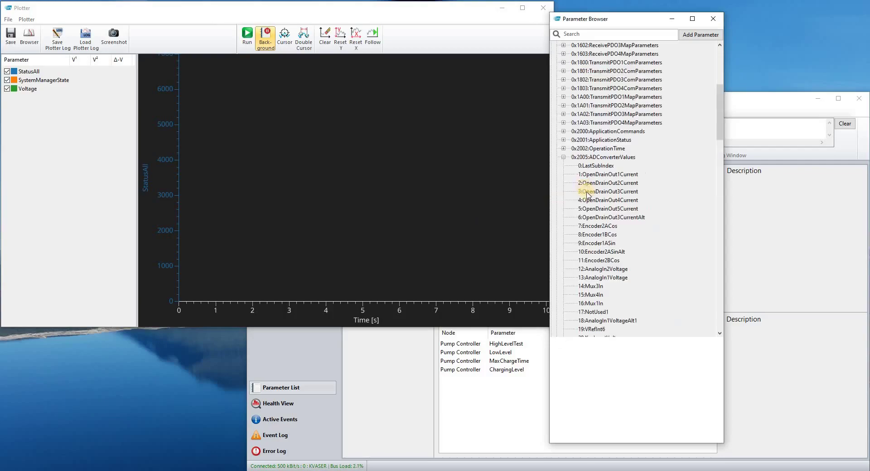
pyautogui.moveTo(593, 278); pyautogui.dragTo(544, 213)
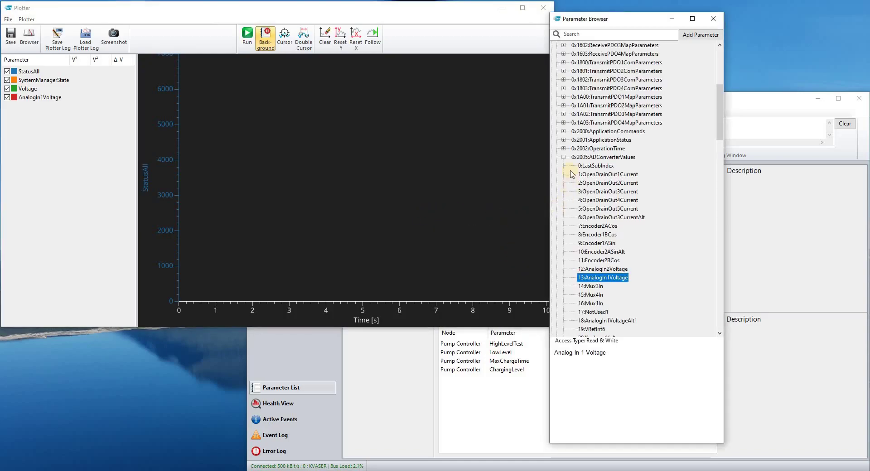
pyautogui.click(564, 157)
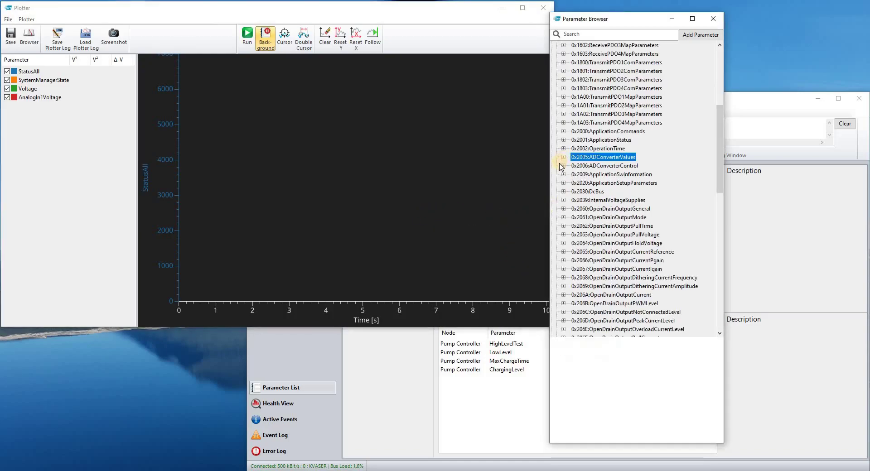
pyautogui.click(714, 19)
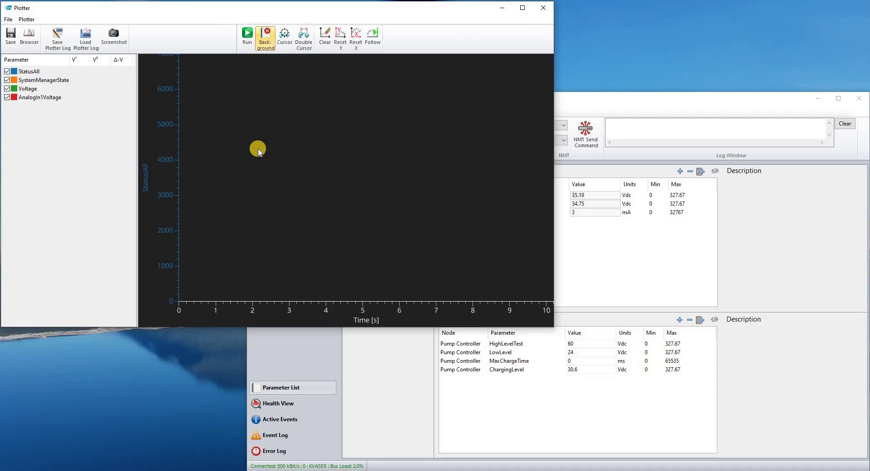
# Run the plot and switch the active vertical axis through the plotted parameters, finishing on AnalogIn1Voltage.
pyautogui.click(248, 37)
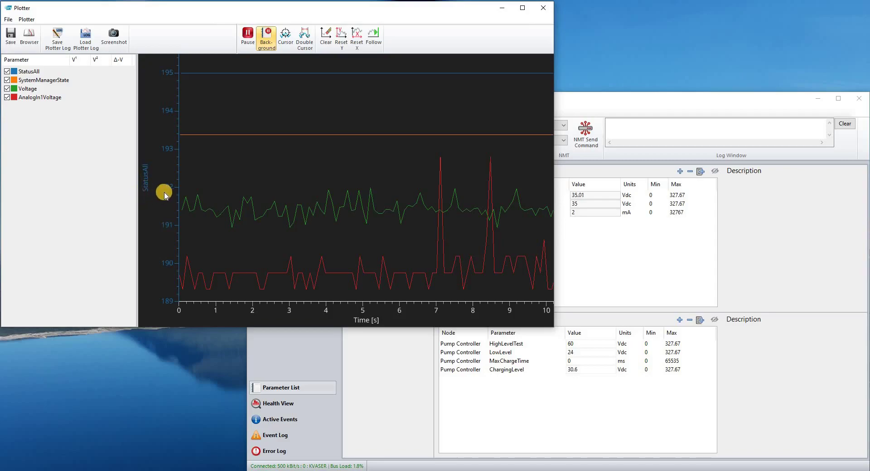
pyautogui.click(160, 78)
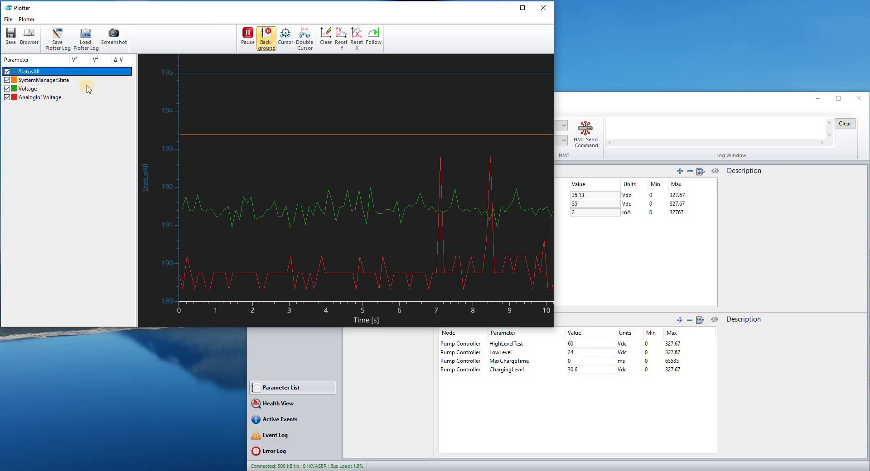
pyautogui.click(71, 84)
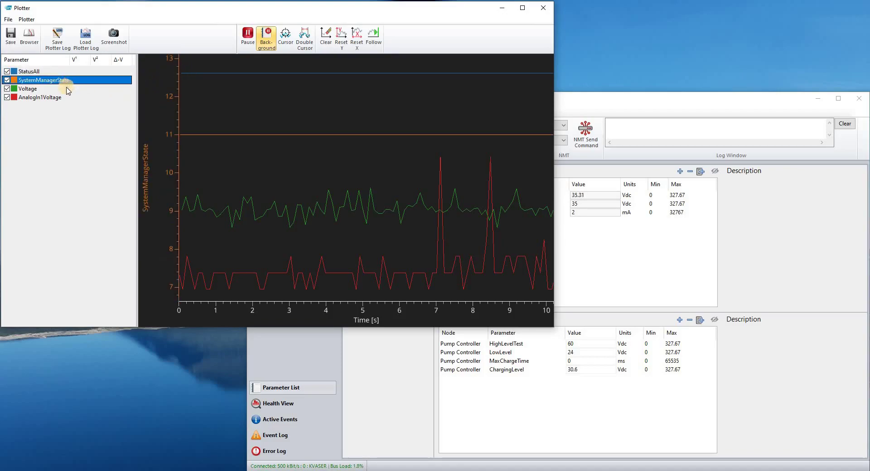
pyautogui.click(67, 91)
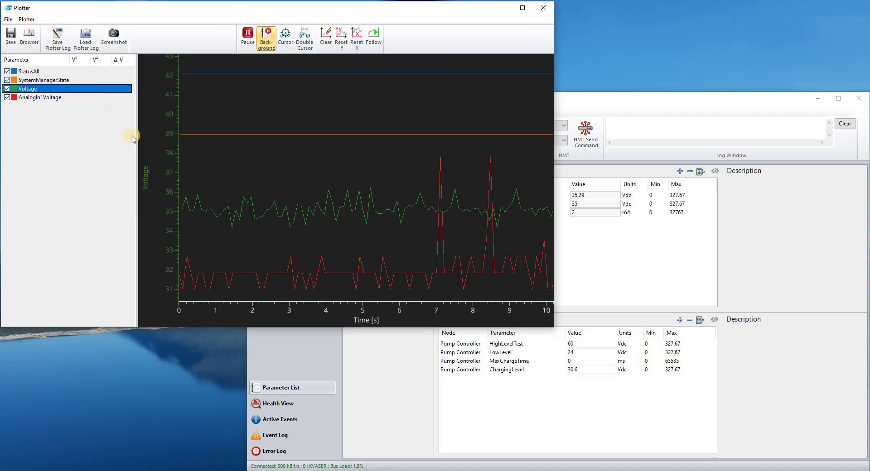
pyautogui.click(272, 275)
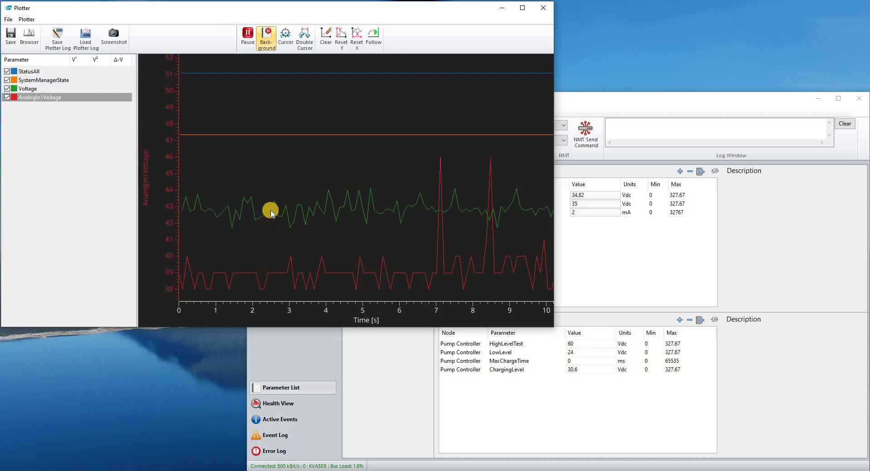
pyautogui.click(252, 209)
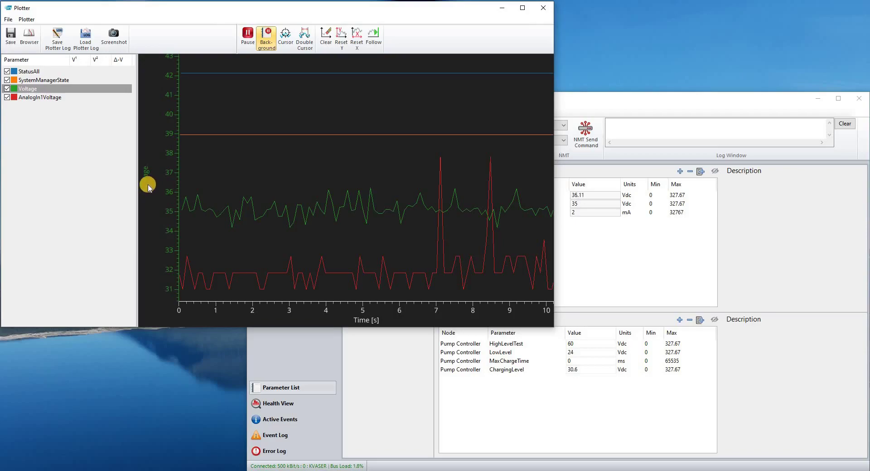
pyautogui.click(176, 265)
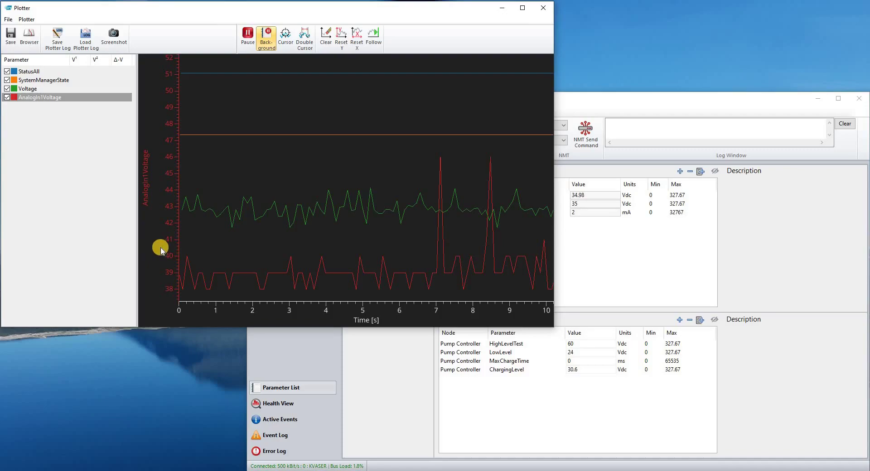
# Rescale and shift the AnalogIn1Voltage vertical axis so it covers roughly 30 to 100.
pyautogui.scroll(-5, 160, 250)
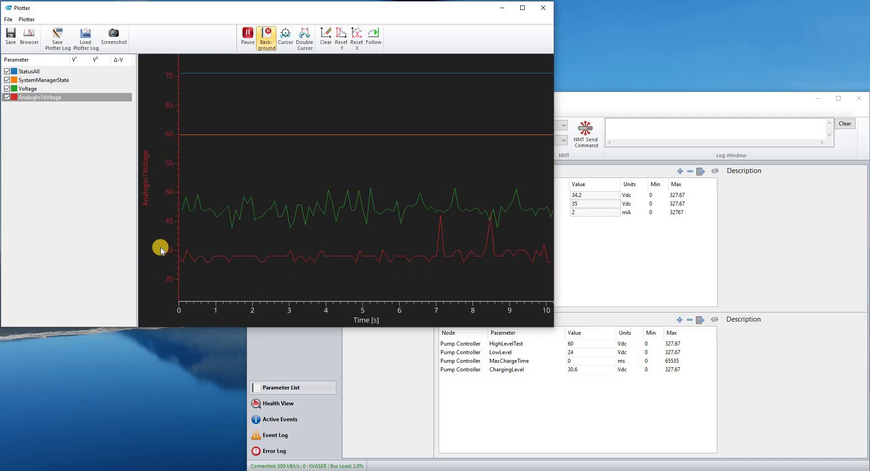
pyautogui.scroll(-2, 160, 249)
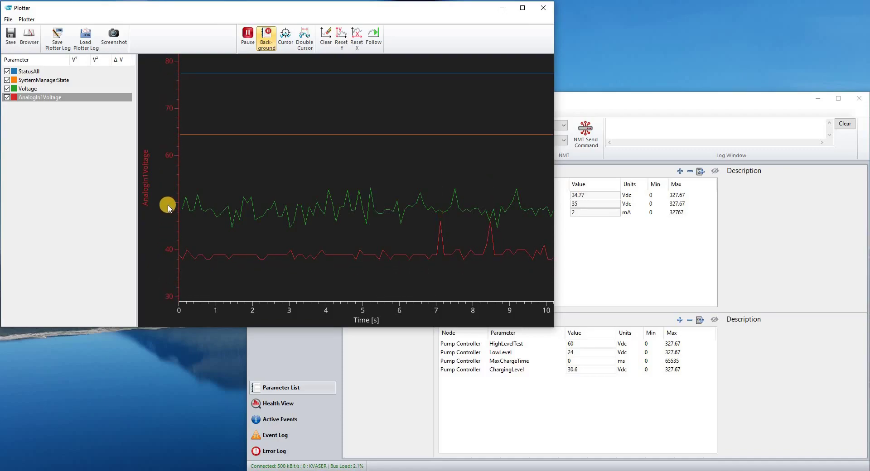
pyautogui.scroll(-3, 167, 209)
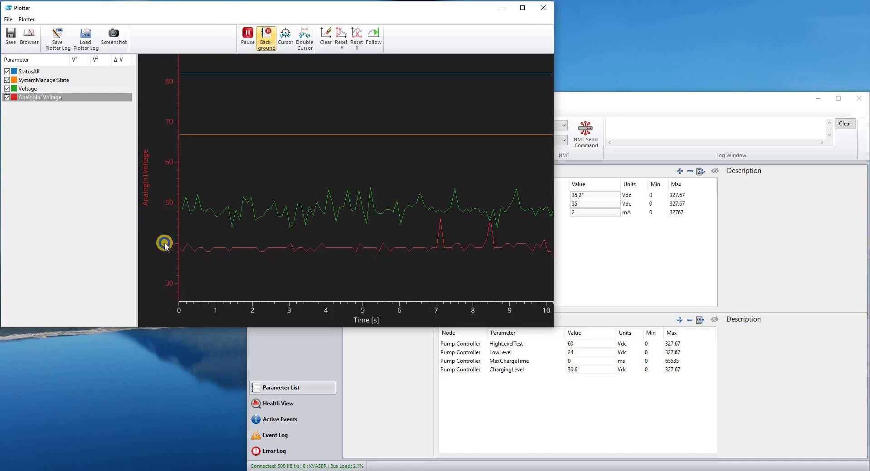
pyautogui.scroll(7, 166, 209)
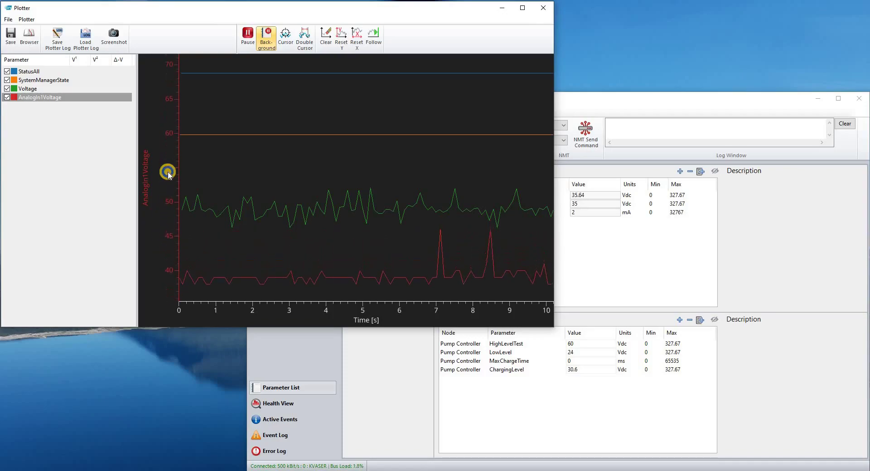
pyautogui.scroll(-5, 161, 213)
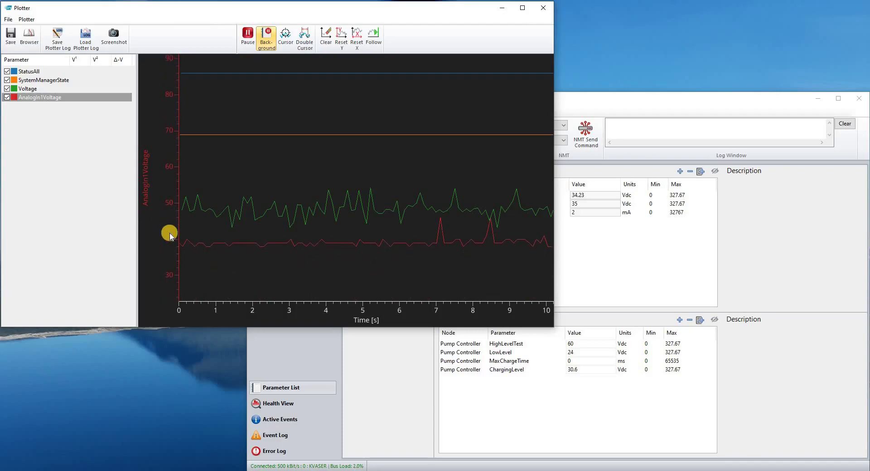
pyautogui.moveTo(171, 210)
pyautogui.mouseDown()
pyautogui.moveTo(167, 274)
pyautogui.moveTo(231, 274)
pyautogui.mouseUp()
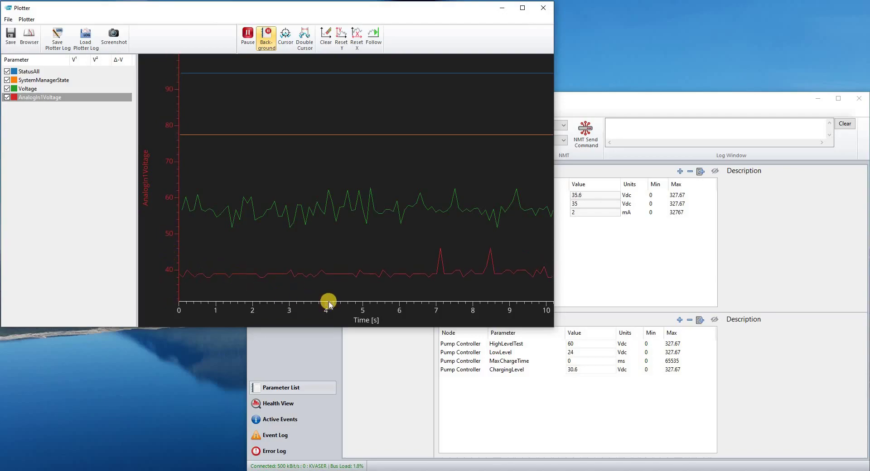
# Widen the plot's time axis and shift it to show roughly 40 to 105 seconds.
pyautogui.scroll(-5, 373, 312)
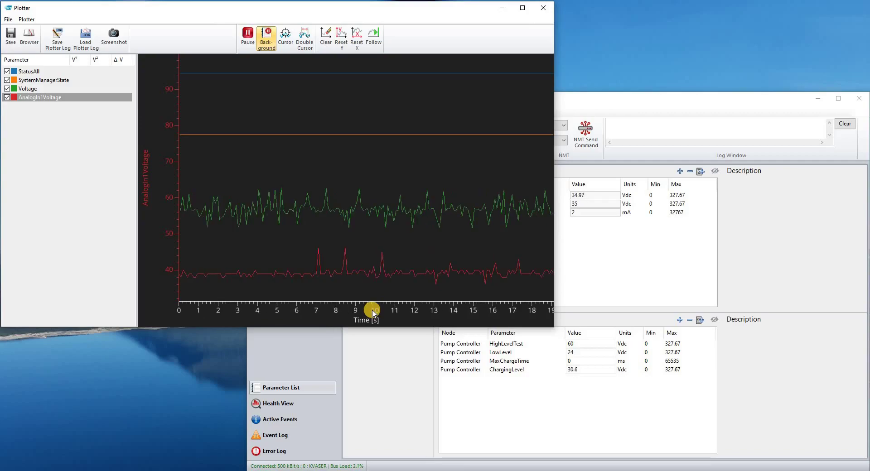
pyautogui.scroll(-10, 385, 312)
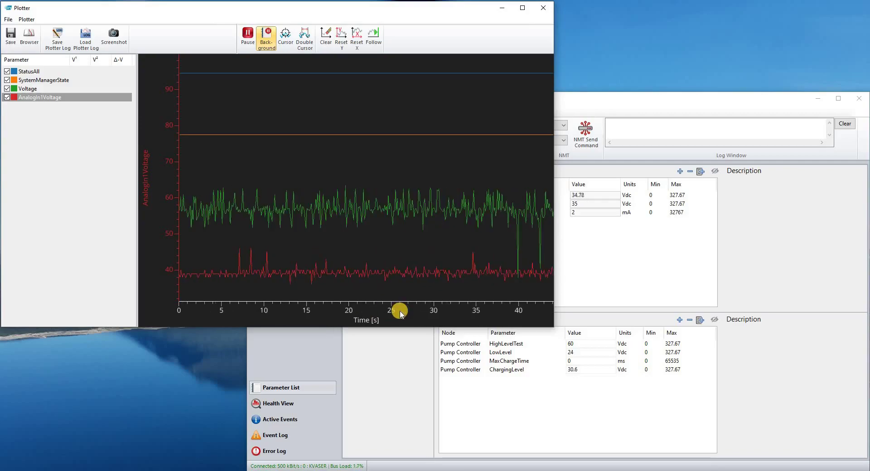
pyautogui.moveTo(427, 313); pyautogui.dragTo(222, 313)
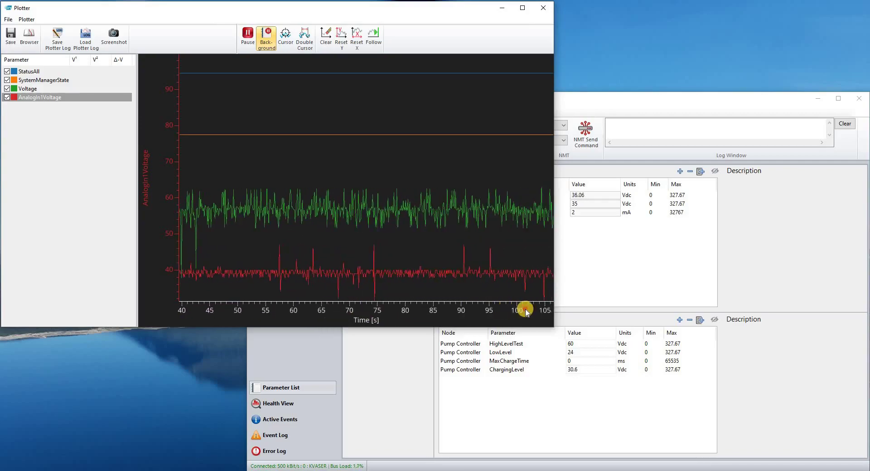
# Shift the time axis, then pan and zoom the whole plot to show roughly 87 to 155 seconds.
pyautogui.moveTo(525, 311); pyautogui.dragTo(246, 306)
pyautogui.moveTo(344, 307); pyautogui.dragTo(277, 302)
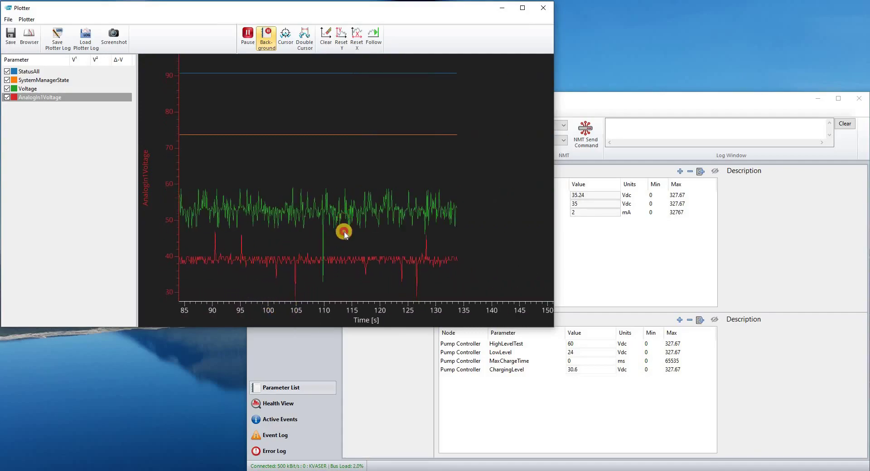
pyautogui.moveTo(363, 240); pyautogui.dragTo(334, 258)
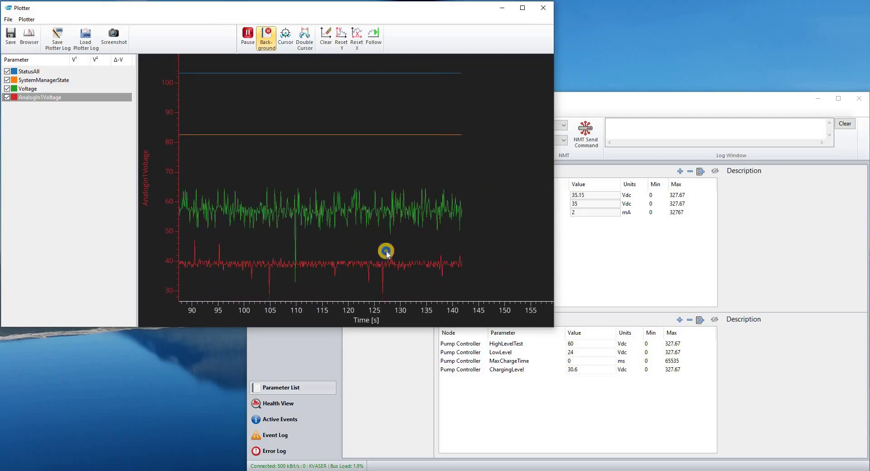
pyautogui.scroll(3, 335, 253)
pyautogui.scroll(-3, 335, 254)
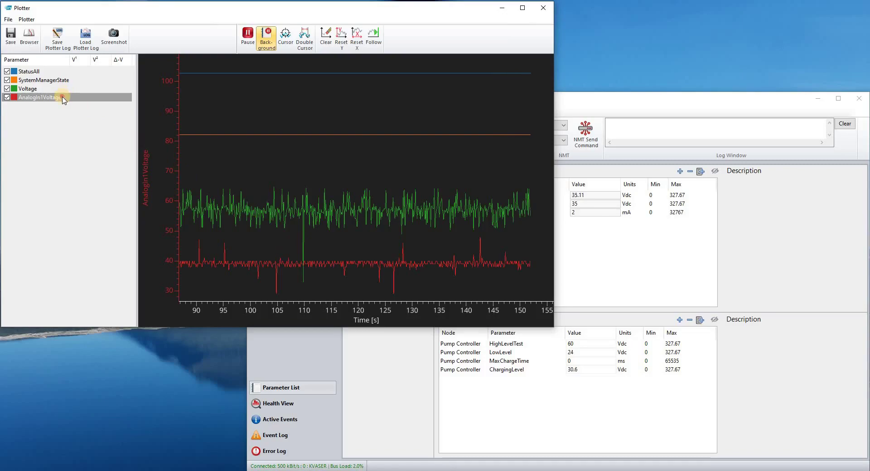
# Combine AnalogIn1Voltage and Voltage on a common axis named Power and adjust its vertical range to roughly 15 to 80.
pyautogui.moveTo(64, 99); pyautogui.dragTo(86, 92)
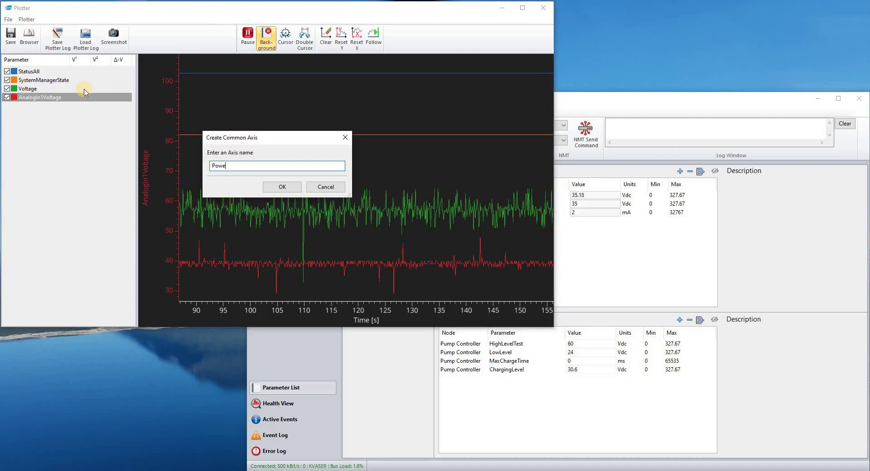
pyautogui.press('Return')
pyautogui.moveTo(165, 175); pyautogui.dragTo(174, 190)
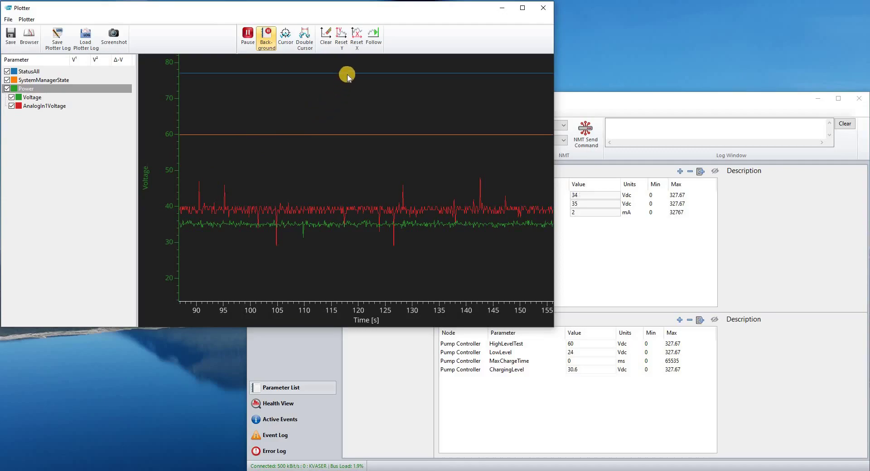
# Reset the time axis to the present time and make the plot follow new values.
pyautogui.click(357, 36)
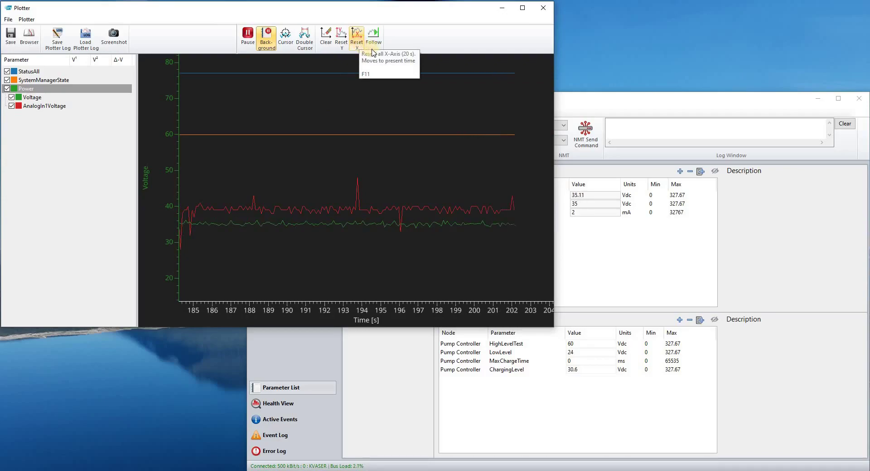
pyautogui.click(374, 37)
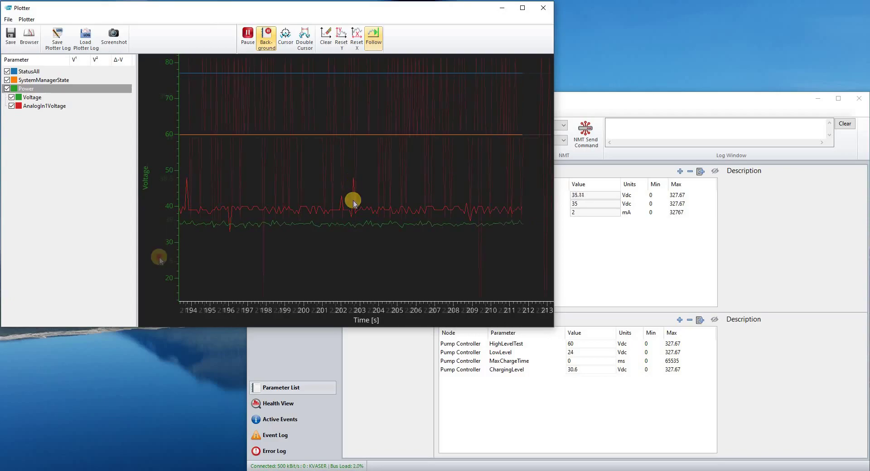
# Zoom in closely on the Power axis, then reset it and widen its range to 25 to 70.
pyautogui.scroll(10, 165, 223)
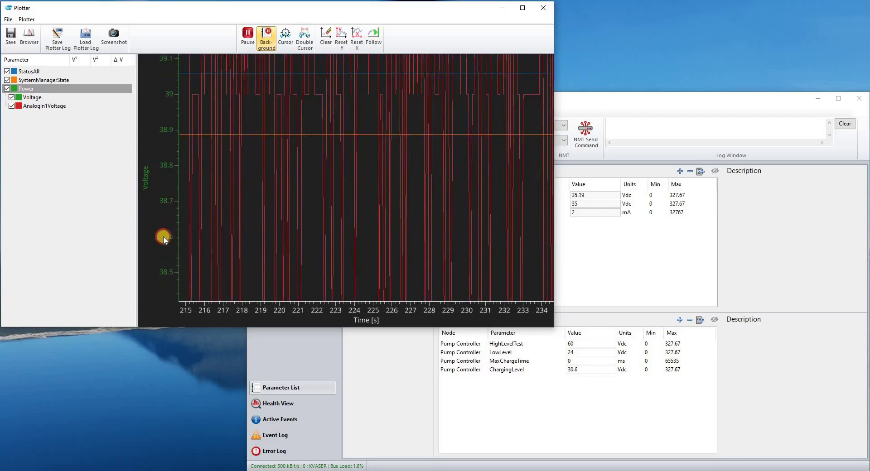
pyautogui.scroll(5, 164, 236)
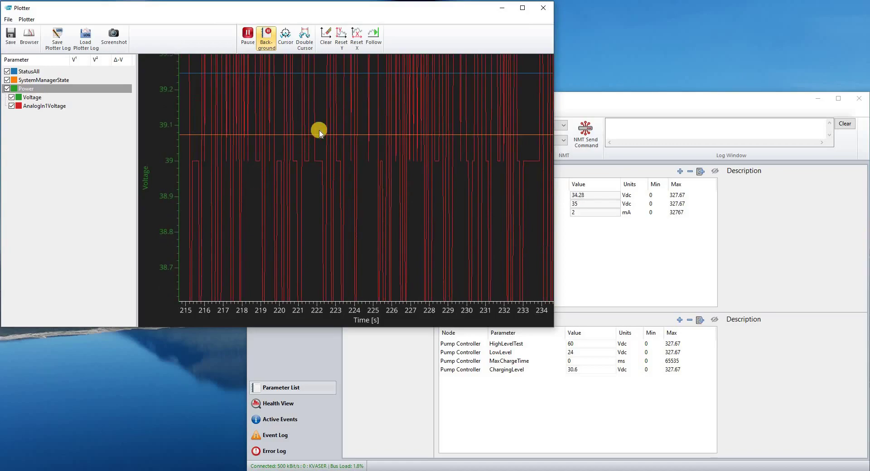
pyautogui.click(340, 44)
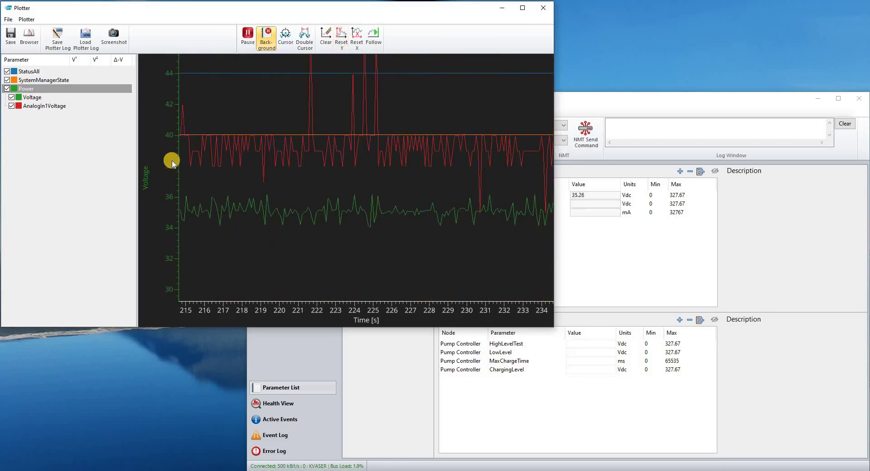
pyautogui.scroll(-5, 170, 172)
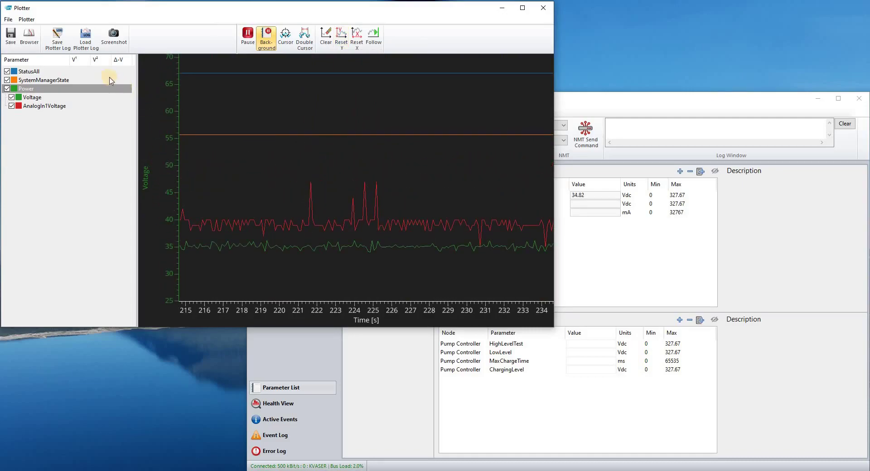
# Clear the plotted data and enable background SDO updates for the new recording.
pyautogui.click(32, 20)
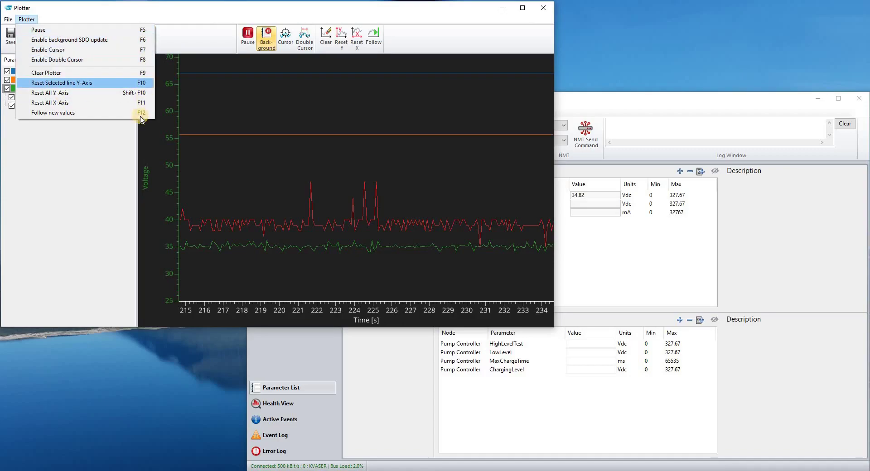
pyautogui.click(117, 141)
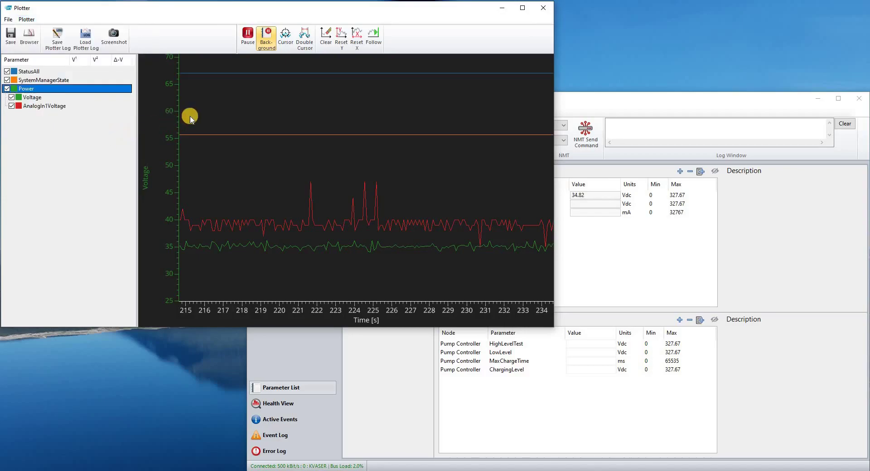
pyautogui.click(329, 43)
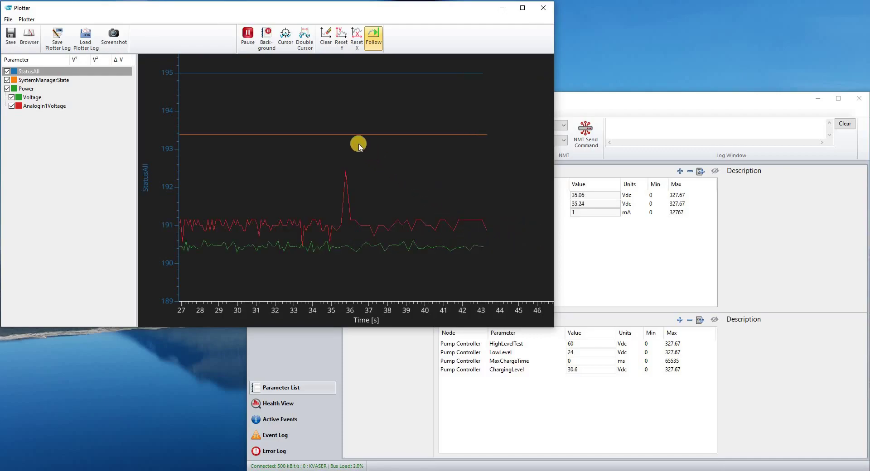
pyautogui.click(268, 43)
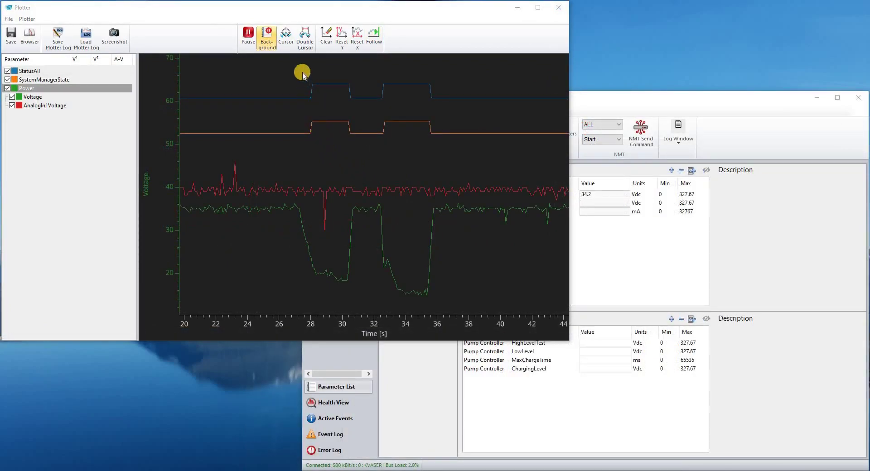
# Enable the single cursor and place it on the Voltage curve at about 30.9 s and then about 36.2 s.
pyautogui.click(286, 42)
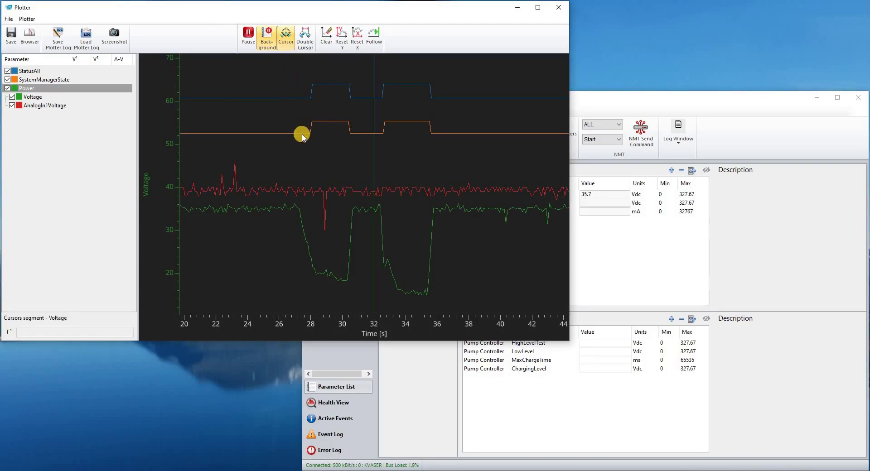
pyautogui.click(357, 209)
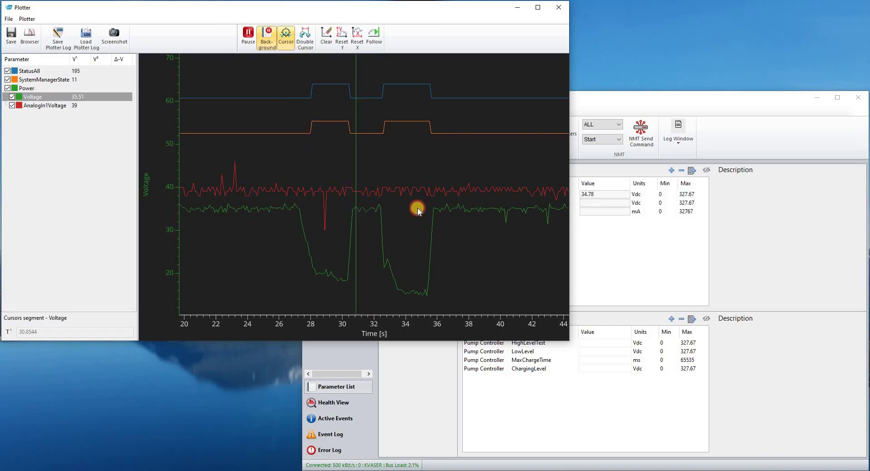
pyautogui.click(441, 211)
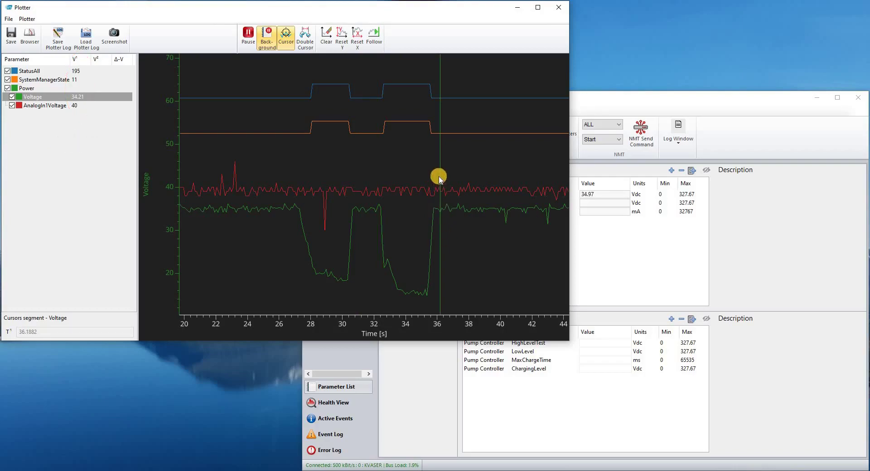
# Move the cursor along the Voltage curve through the first voltage dip, finishing at about 32.3 s.
pyautogui.moveTo(393, 99)
pyautogui.mouseDown()
pyautogui.moveTo(381, 101)
pyautogui.moveTo(375, 122)
pyautogui.moveTo(359, 132)
pyautogui.moveTo(346, 182)
pyautogui.moveTo(351, 272)
pyautogui.moveTo(335, 257)
pyautogui.moveTo(314, 263)
pyautogui.moveTo(374, 264)
pyautogui.mouseUp()
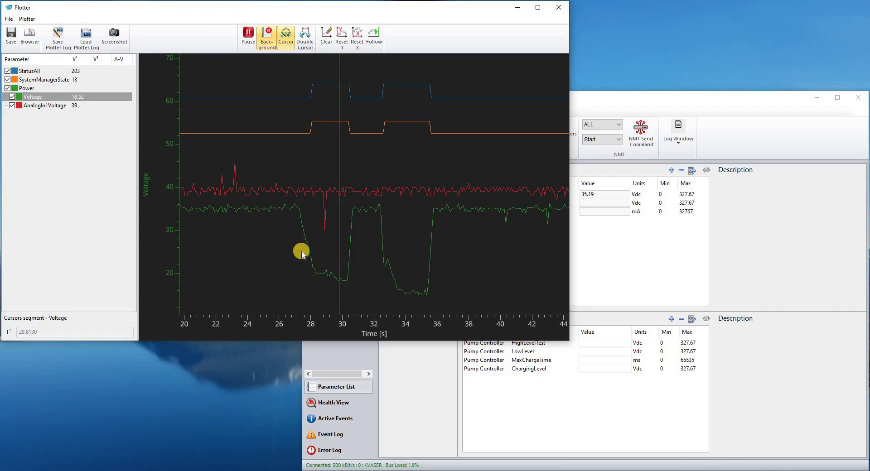
pyautogui.click(346, 269)
pyautogui.moveTo(346, 269); pyautogui.dragTo(355, 269)
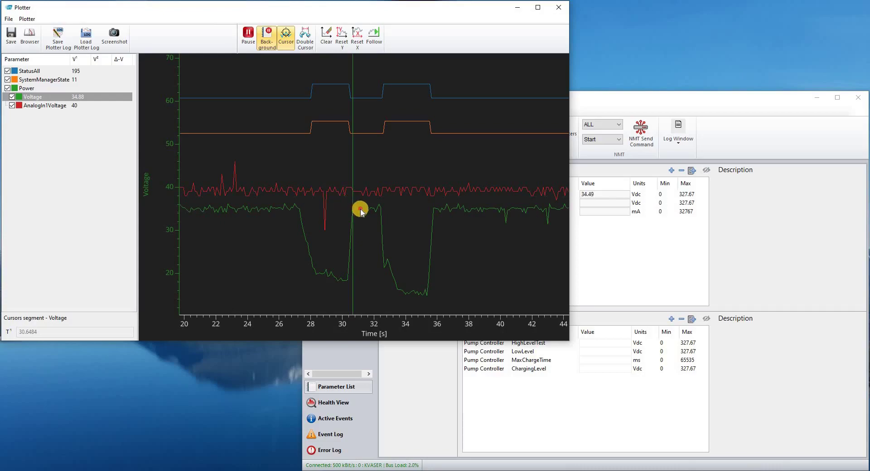
pyautogui.click(378, 209)
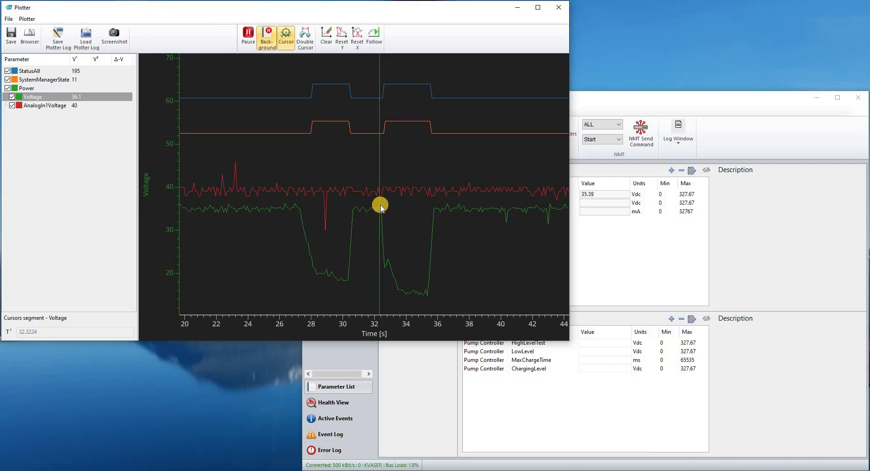
# Zoom in around the cursor, zoom back out to roughly 21 to 51 seconds and switch the cursor to AnalogIn1Voltage.
pyautogui.scroll(3, 379, 194)
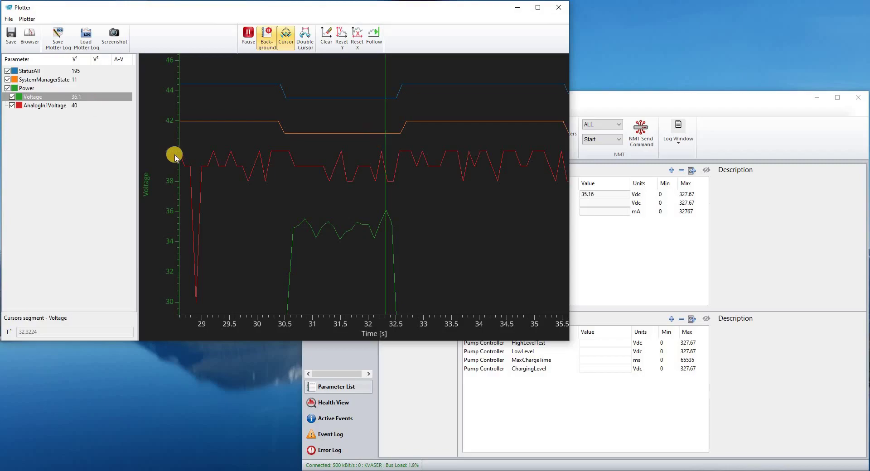
pyautogui.scroll(-5, 229, 178)
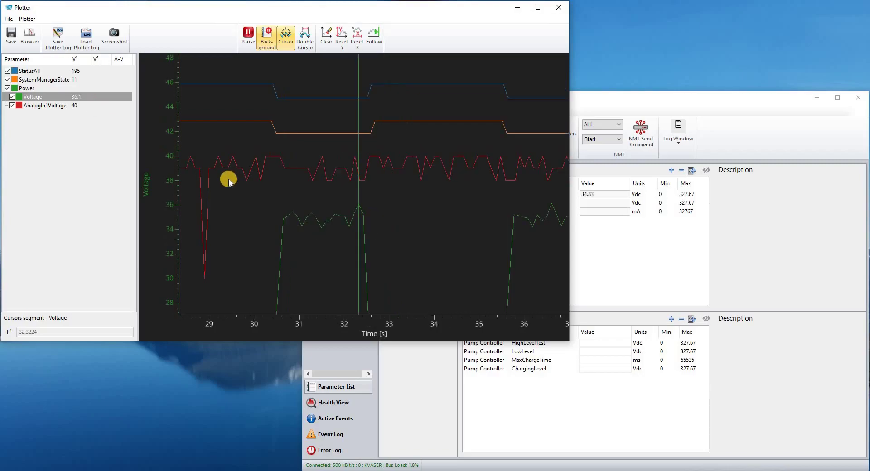
pyautogui.click(332, 184)
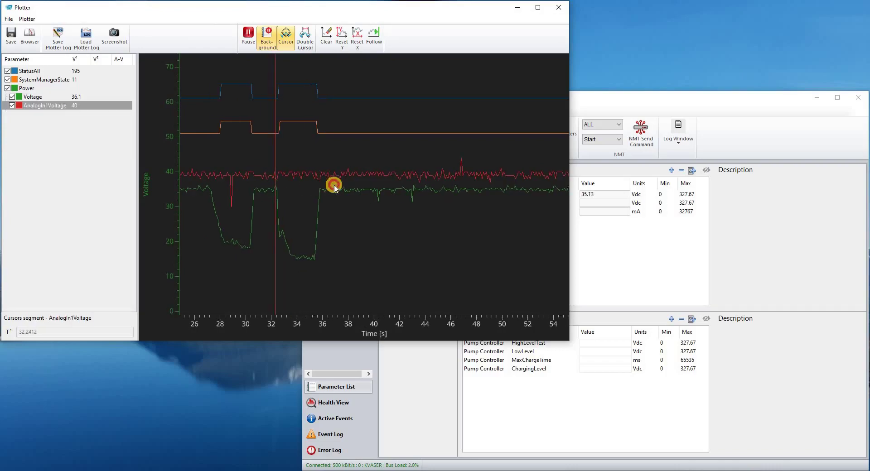
pyautogui.scroll(-1, 332, 185)
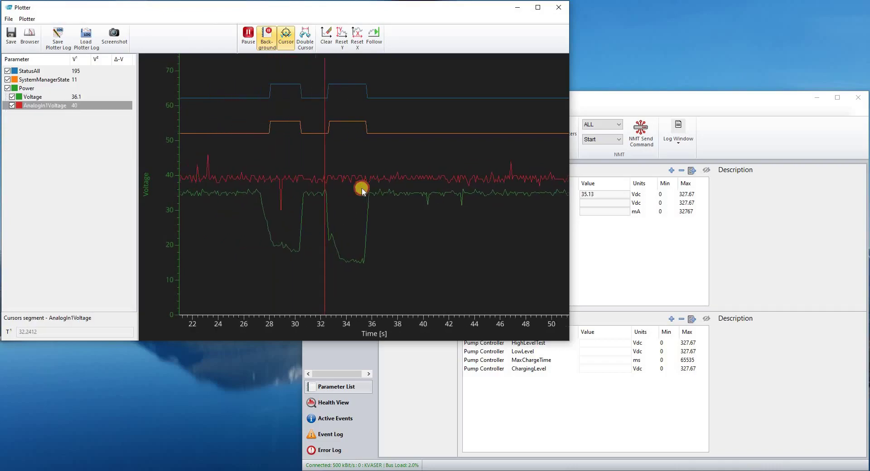
# Enable the double cursor and place its lines on the Voltage curve at about 28.3 s and 30.9 s.
pyautogui.click(304, 38)
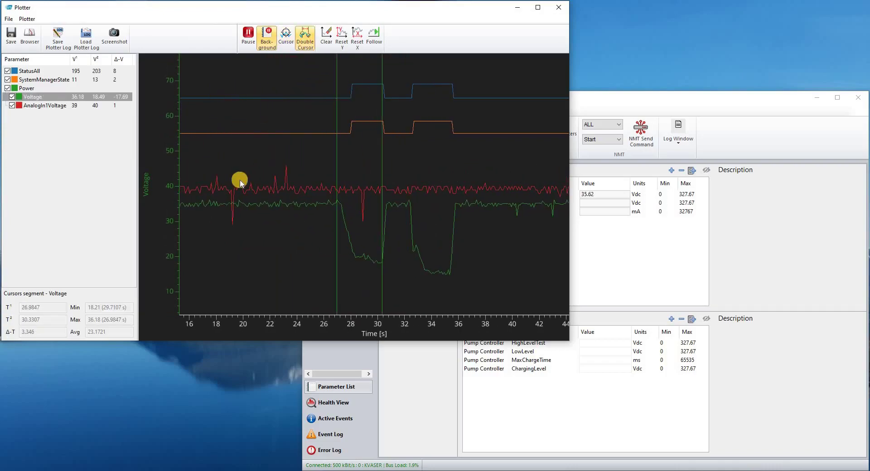
pyautogui.click(356, 261)
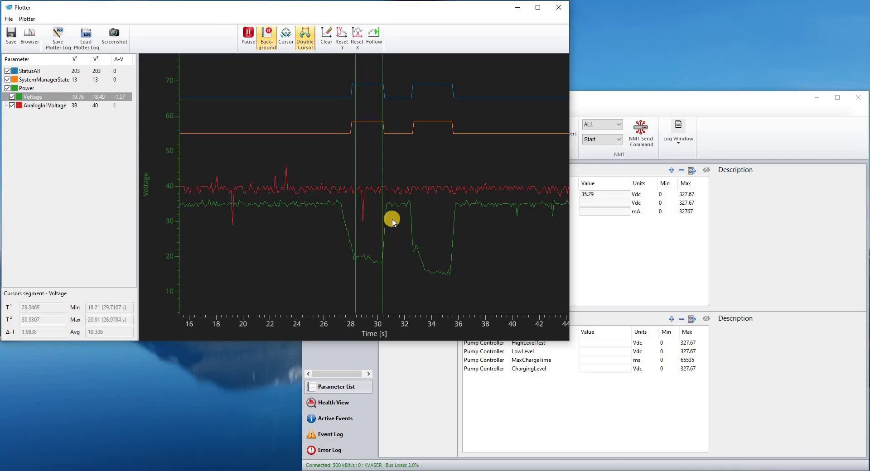
pyautogui.moveTo(390, 206)
pyautogui.mouseDown()
pyautogui.moveTo(404, 204)
pyautogui.moveTo(389, 204)
pyautogui.mouseUp()
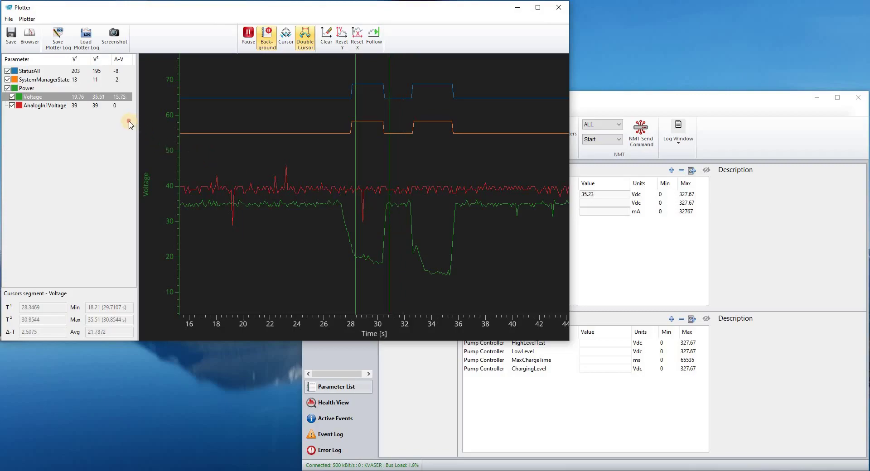
pyautogui.click(91, 117)
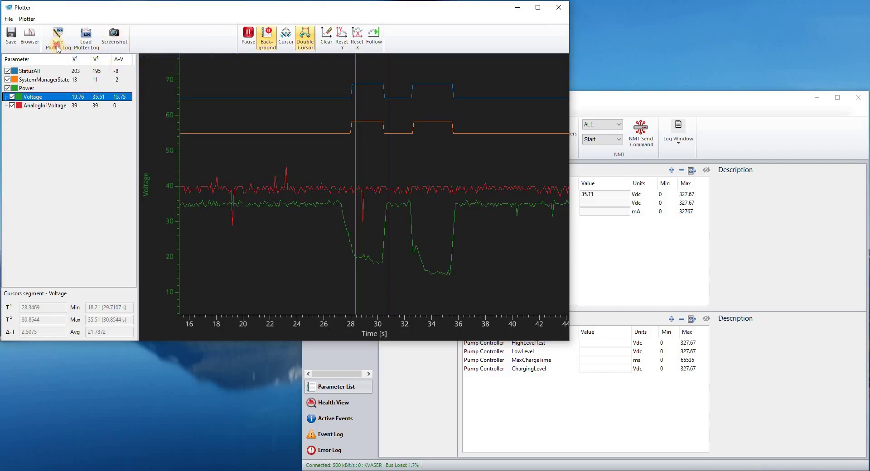
# Save the plotter log as plotter_demo in the Website Tutorial folder.
pyautogui.click(59, 45)
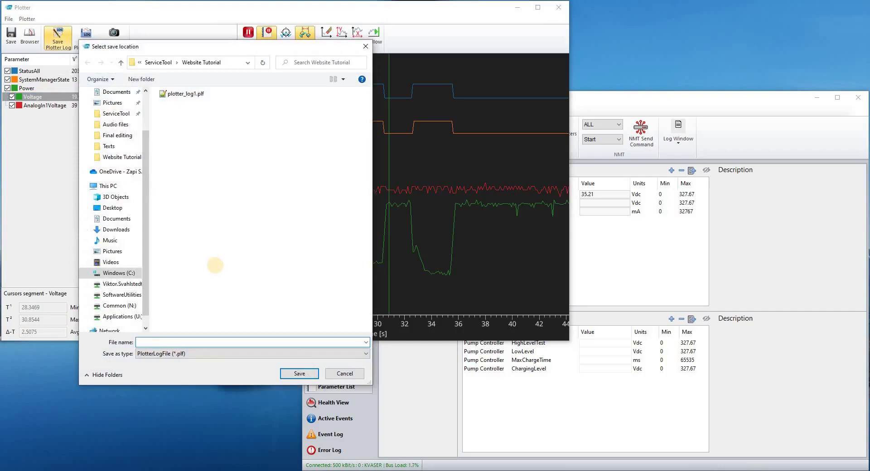
pyautogui.write('plotte')
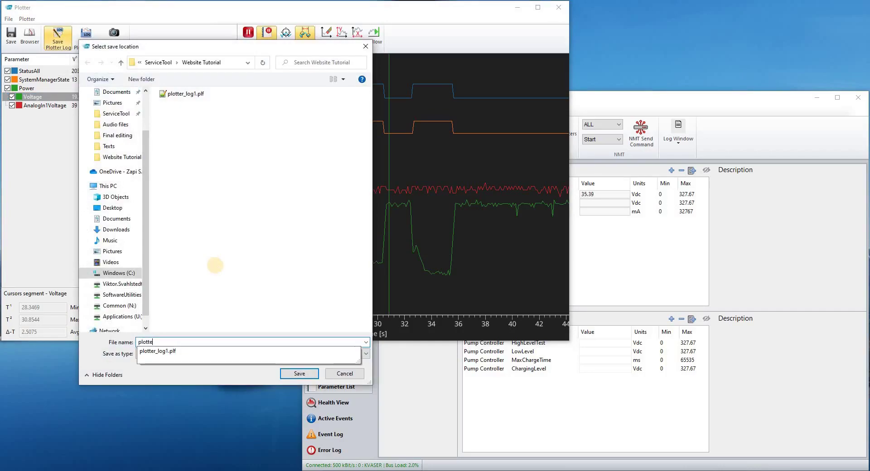
pyautogui.write('r_dem')
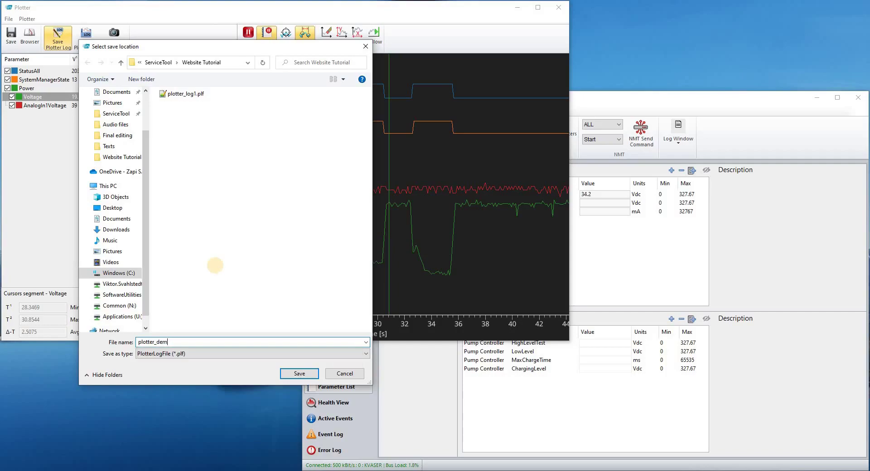
pyautogui.write('o')
pyautogui.click(298, 375)
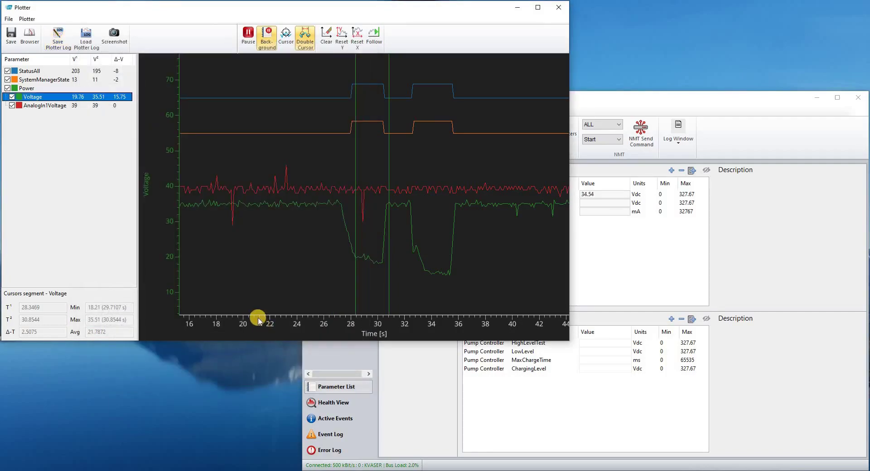
# Clear the plotted data and pause plotting.
pyautogui.click(324, 42)
pyautogui.click(248, 33)
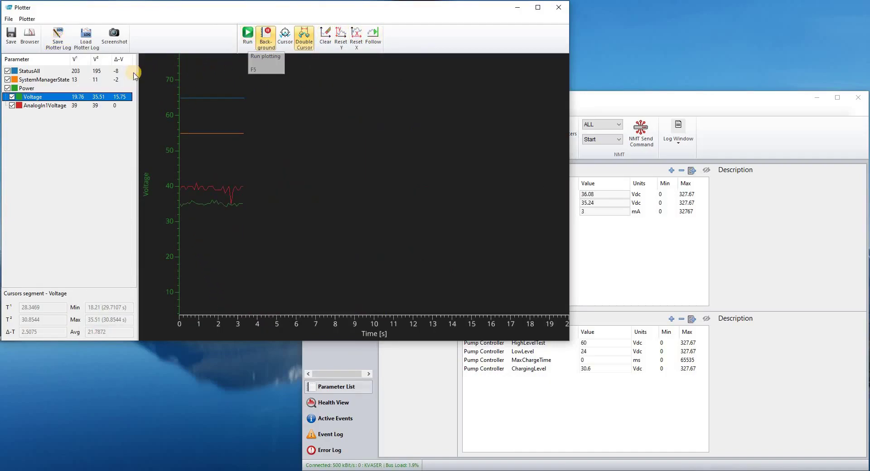
# Load the plotter log plotter_demo.plf from the Website Tutorial folder.
pyautogui.click(91, 46)
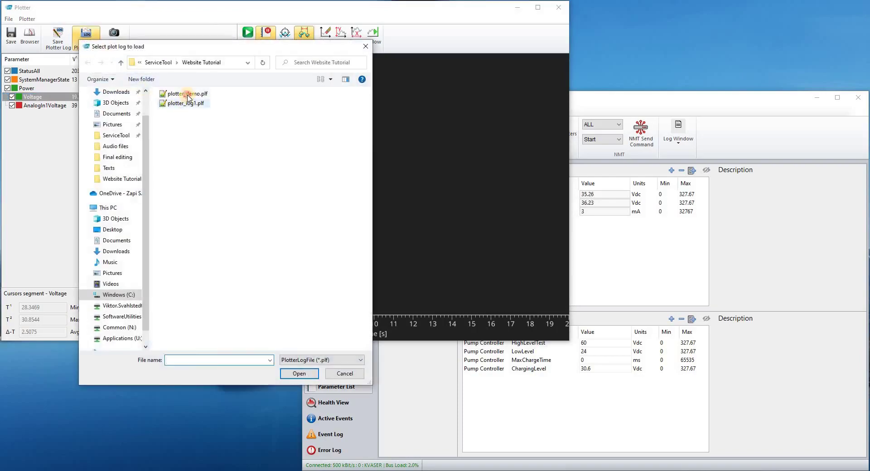
pyautogui.click(188, 97)
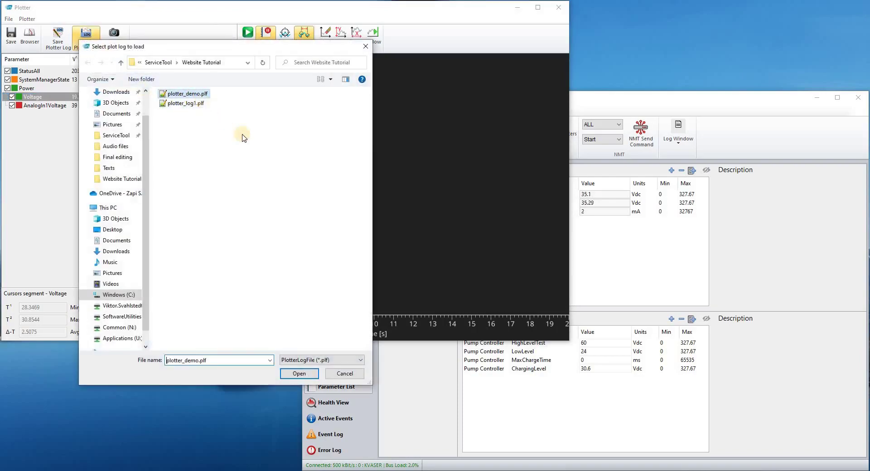
pyautogui.click(298, 373)
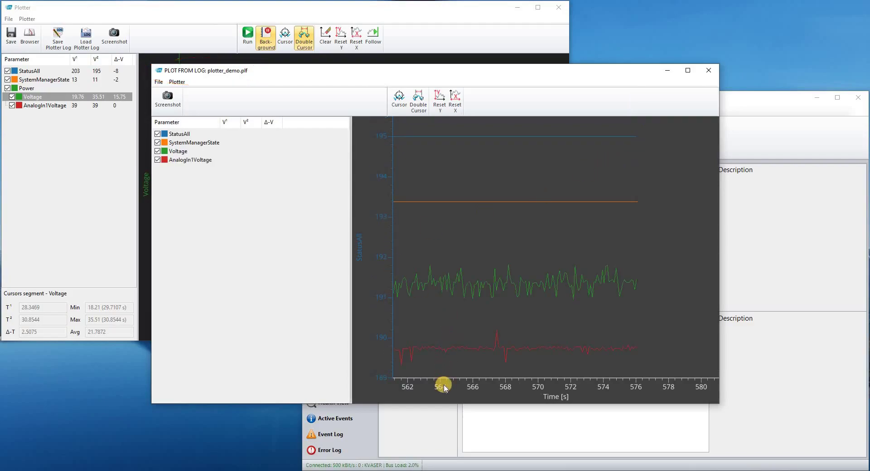
# Browse the loaded log back to its start and frame the two pulses within roughly 14 to 51 seconds.
pyautogui.scroll(-5, 443, 387)
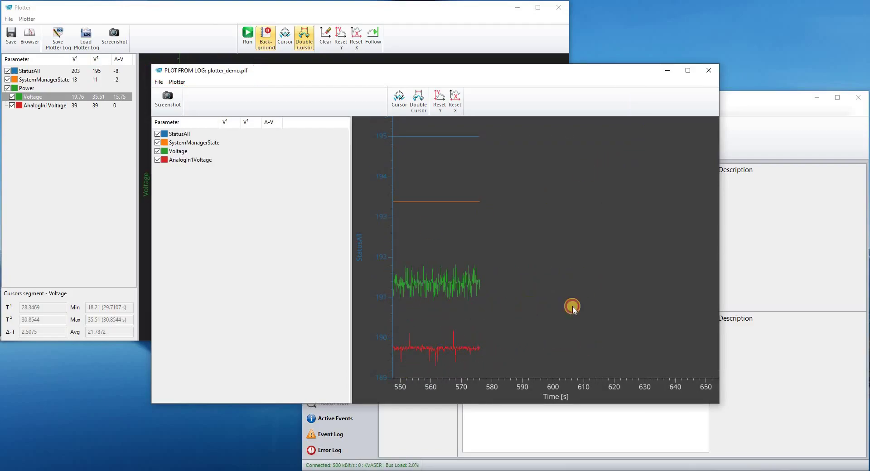
pyautogui.scroll(-5, 511, 383)
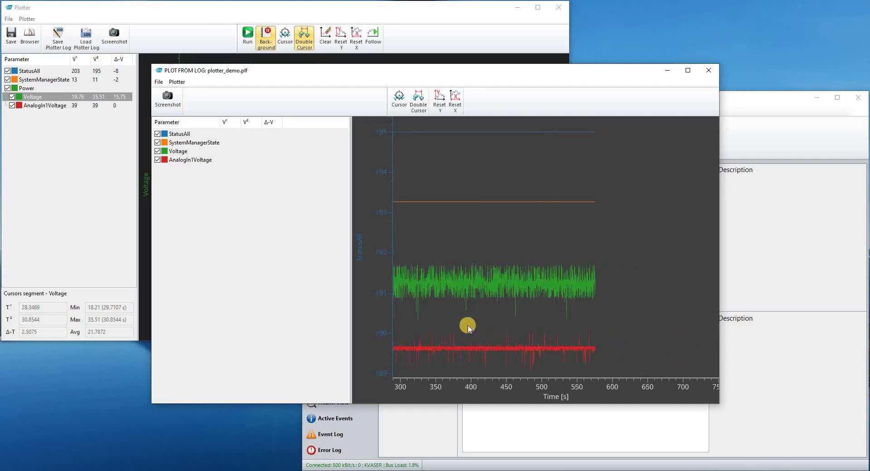
pyautogui.moveTo(467, 326); pyautogui.dragTo(589, 319)
pyautogui.moveTo(417, 314); pyautogui.dragTo(490, 308)
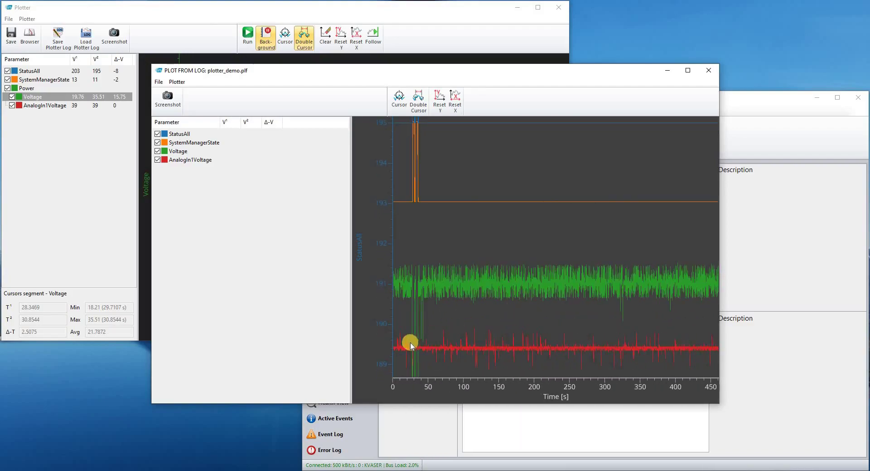
pyautogui.scroll(8, 410, 345)
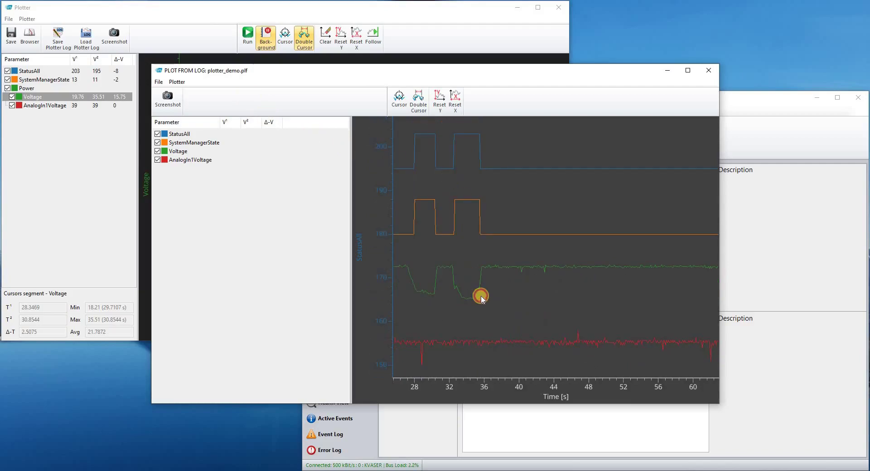
pyautogui.moveTo(550, 300); pyautogui.dragTo(553, 333)
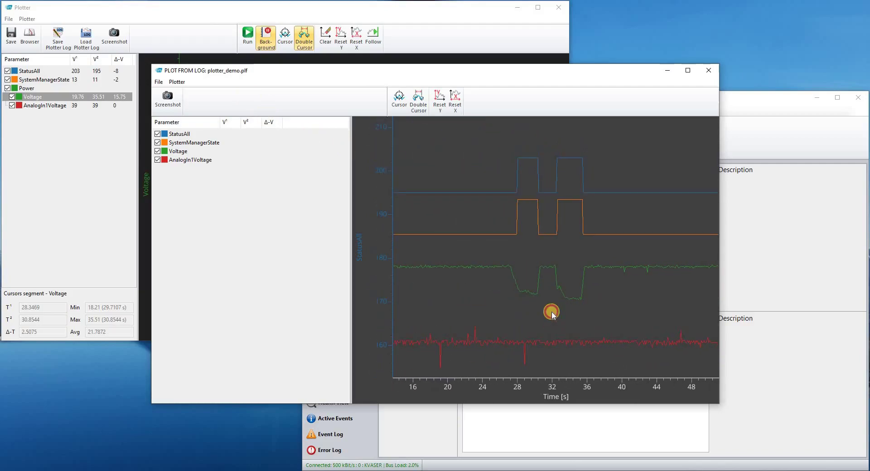
# Select the Voltage curve in the loaded log and place double cursor lines at about 28.1 s and 31.1 s.
pyautogui.click(399, 142)
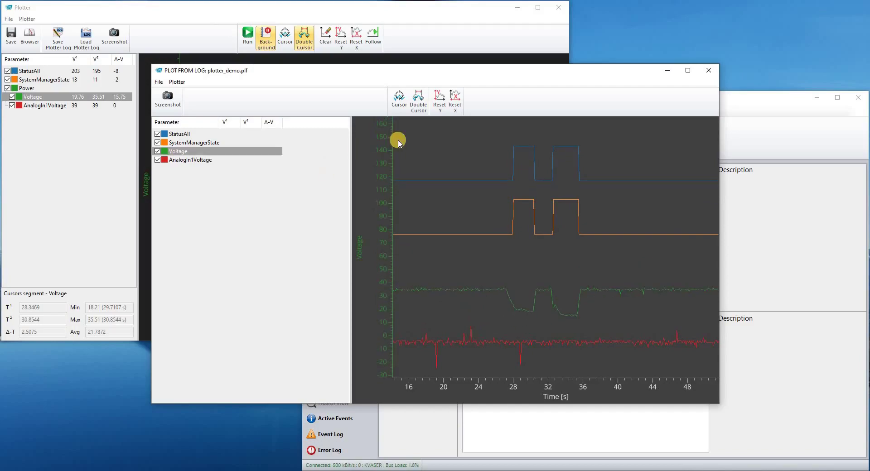
pyautogui.click(418, 100)
pyautogui.click(514, 309)
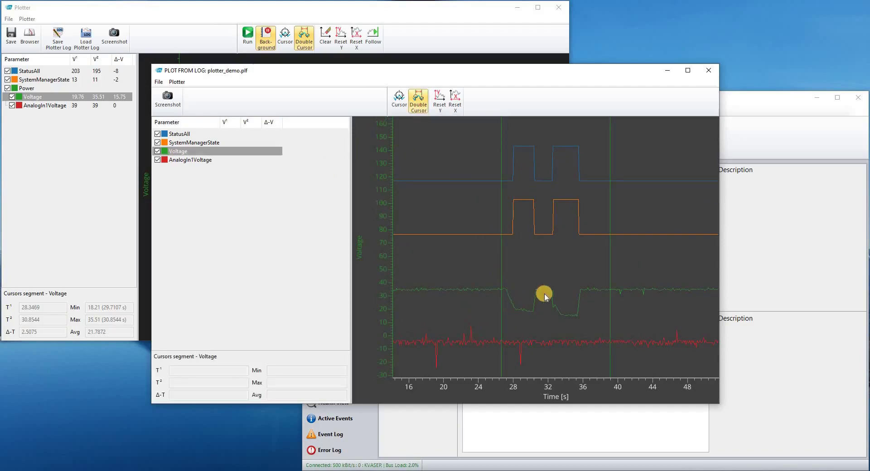
pyautogui.click(541, 291)
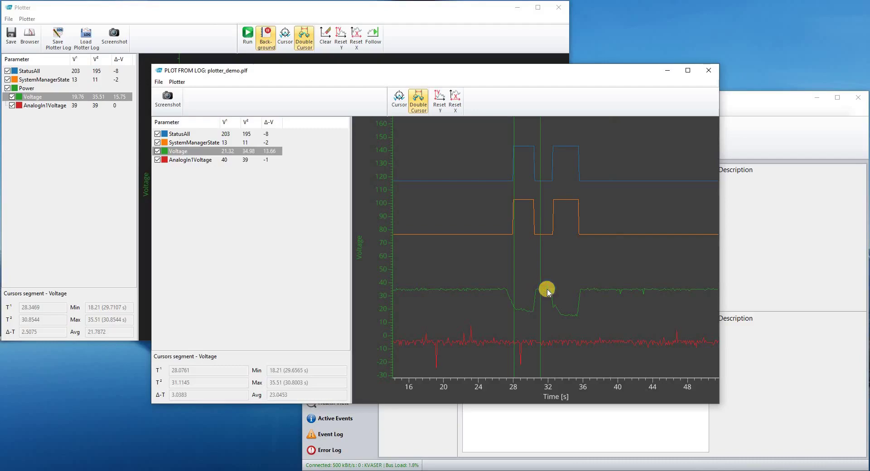
# Move the loaded log's double cursor lines to about 33.5 s and 38.1 s on the Voltage curve.
pyautogui.click(548, 290)
pyautogui.moveTo(570, 303)
pyautogui.mouseDown()
pyautogui.moveTo(602, 297)
pyautogui.moveTo(562, 315)
pyautogui.mouseUp()
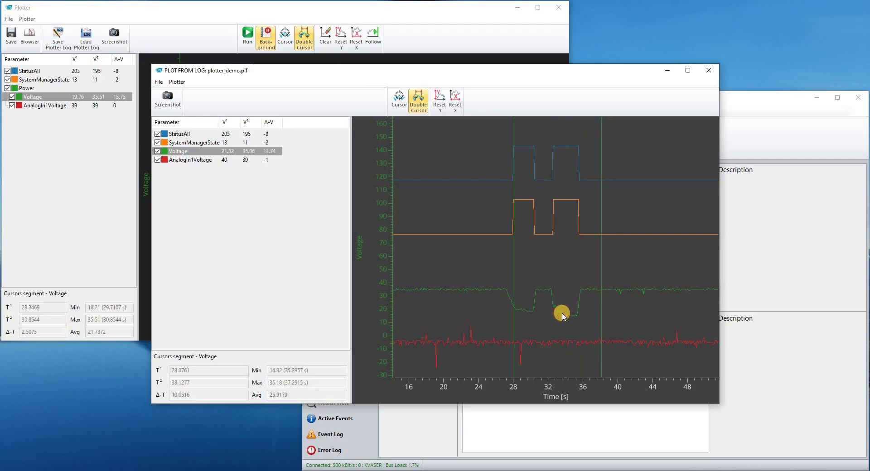
pyautogui.click(562, 314)
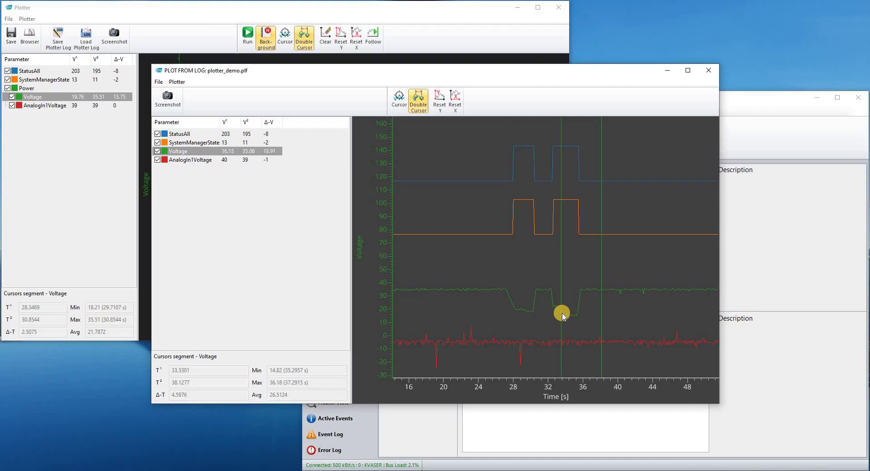